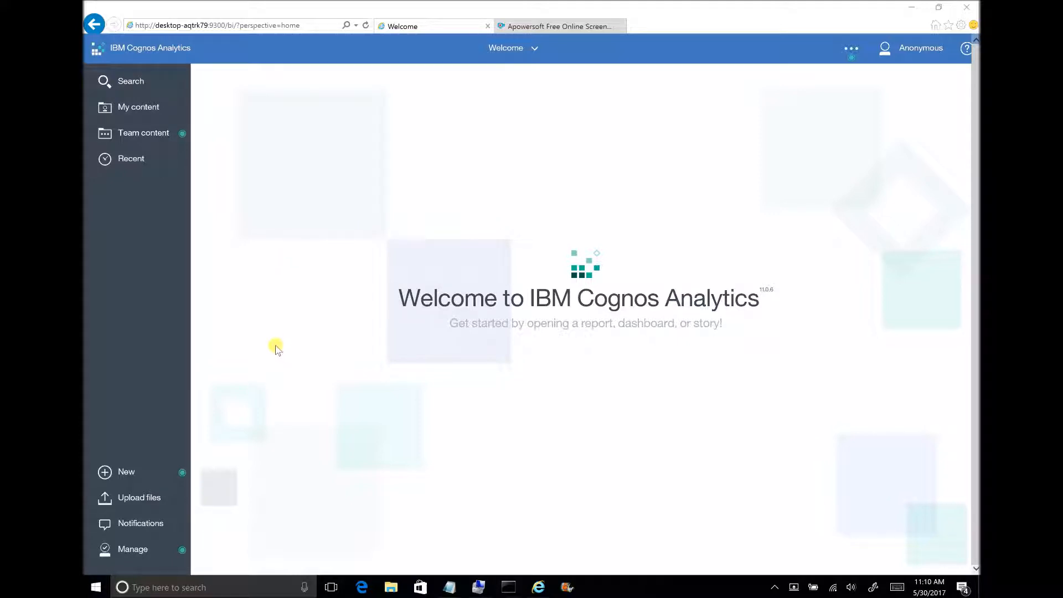
Create a new report based on the Blank template.
click(105, 472)
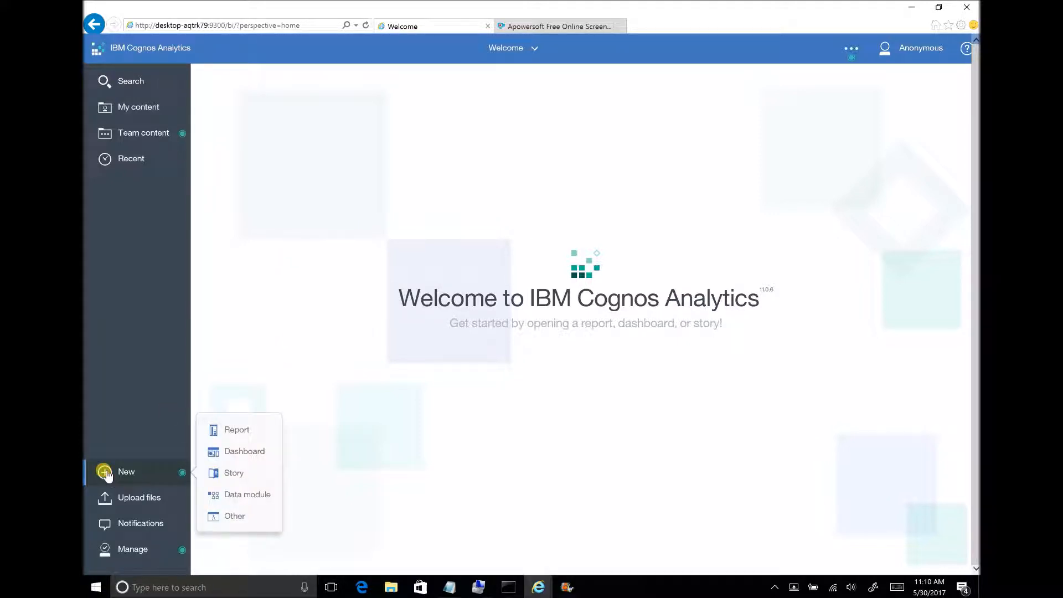
click(236, 432)
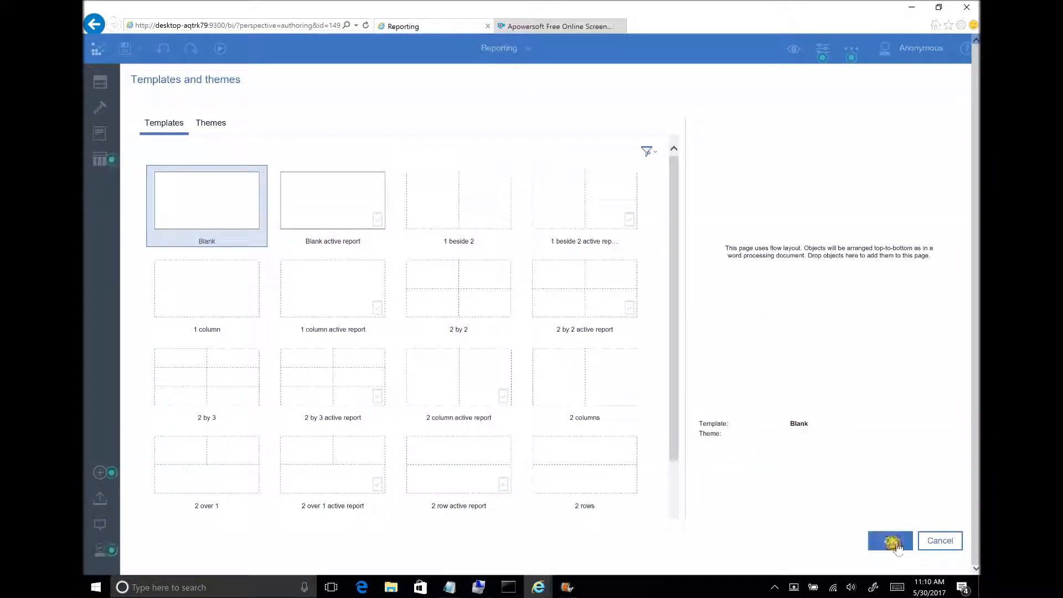
click(893, 543)
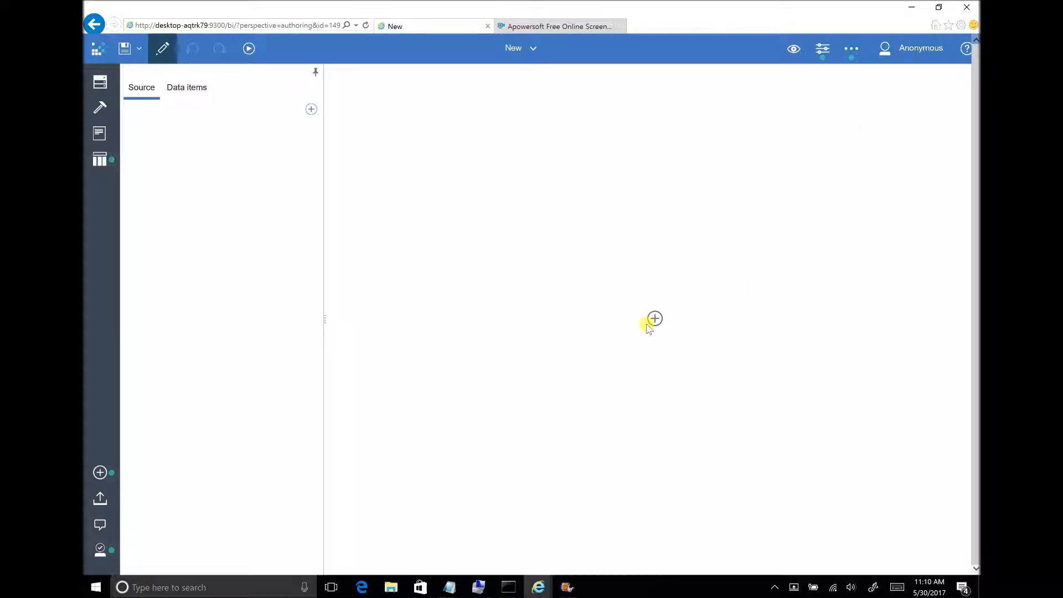
Insert a visualization from the Pie, Donut category into the report, using the third 3-D Exploded Pie variant.
click(655, 318)
click(692, 278)
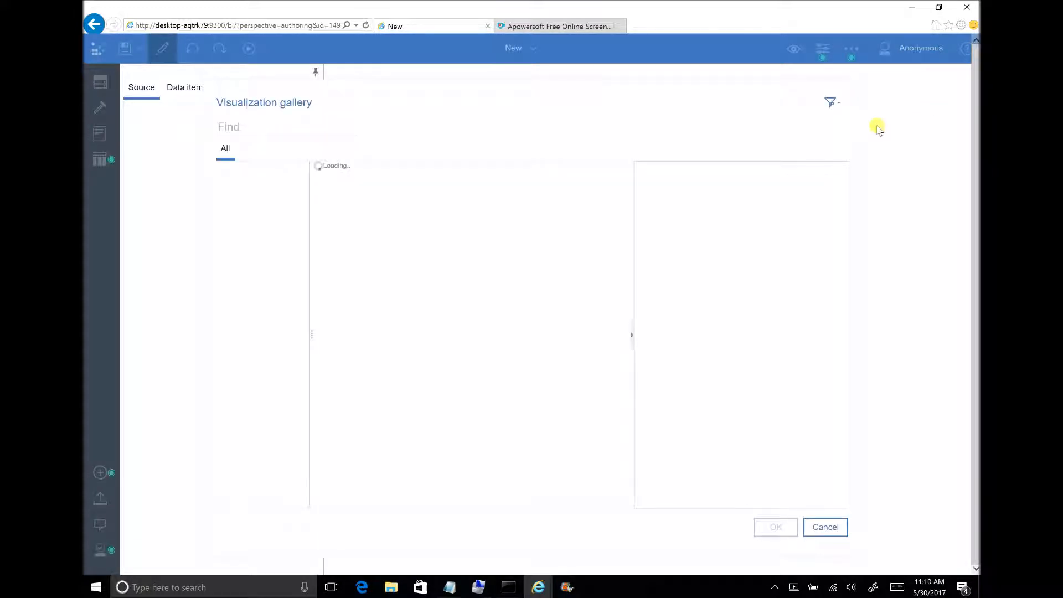
click(840, 104)
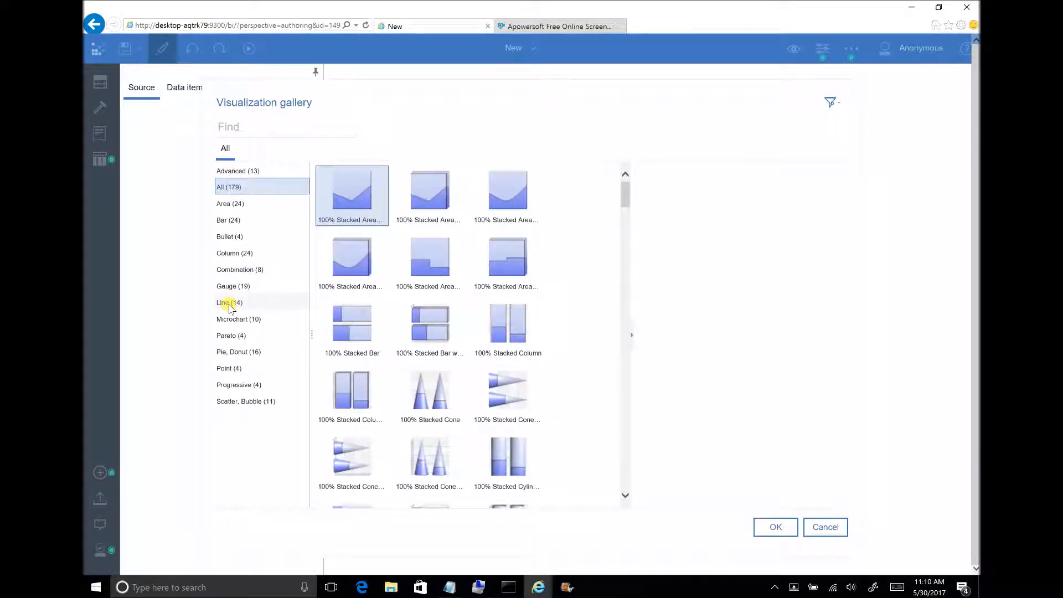
click(244, 352)
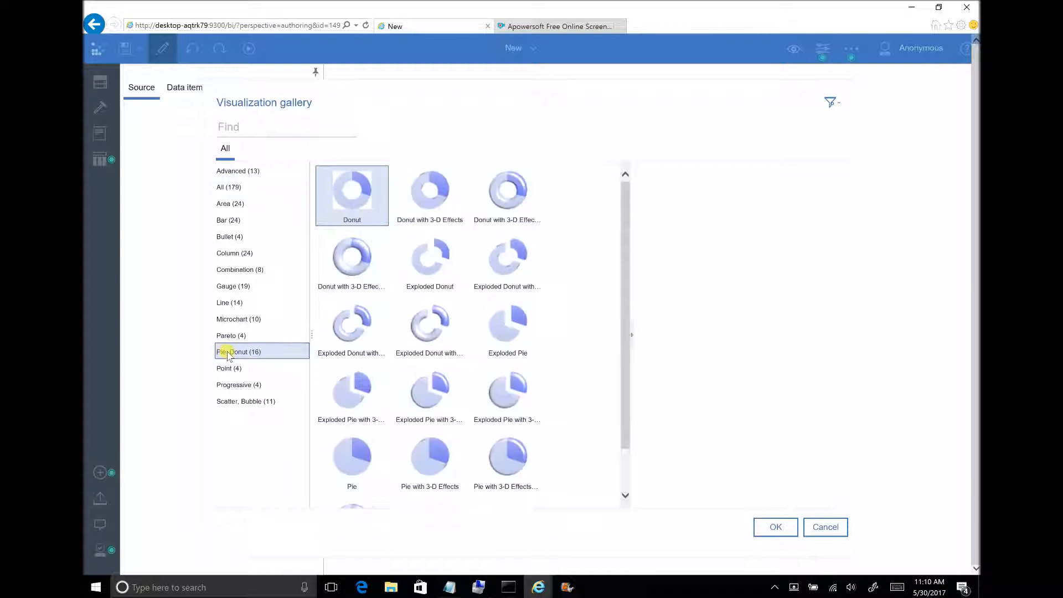
click(510, 392)
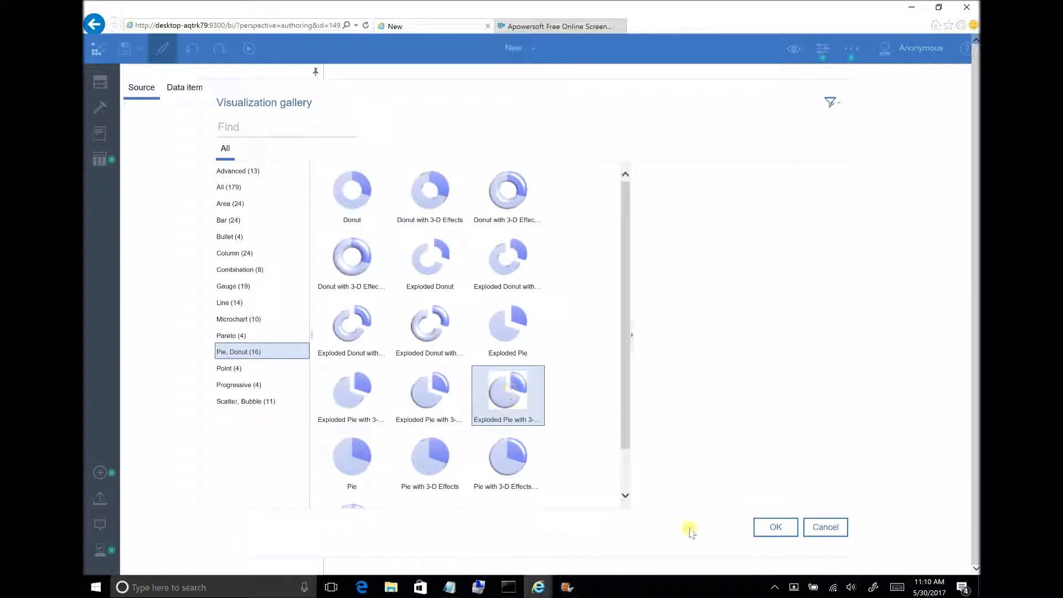
click(775, 527)
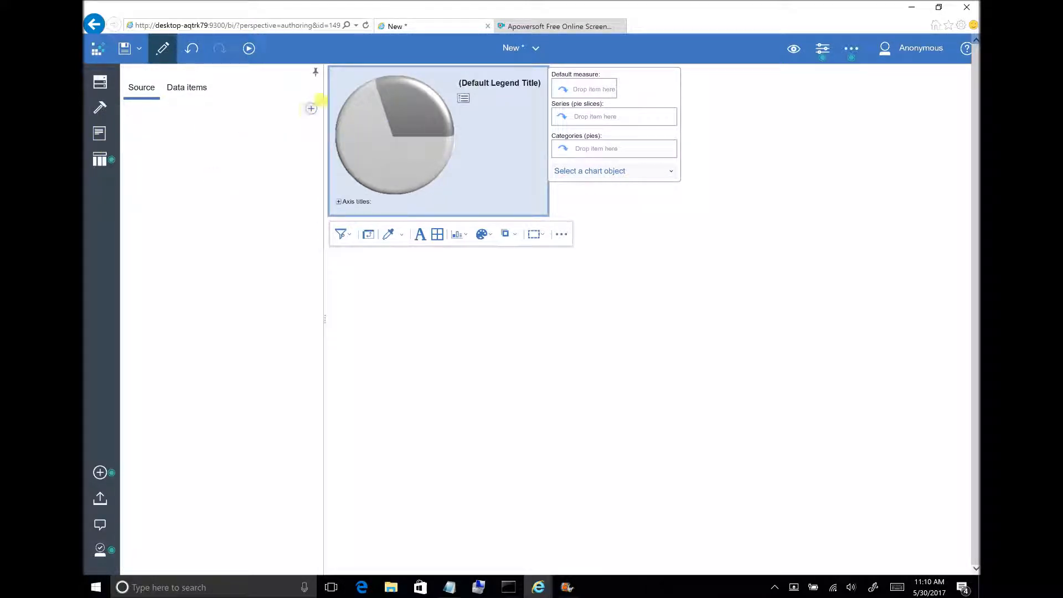
Load the GO Data Warehouse (query) package from Team content, Samples_LG_DQ, Models as the report's data source.
click(310, 110)
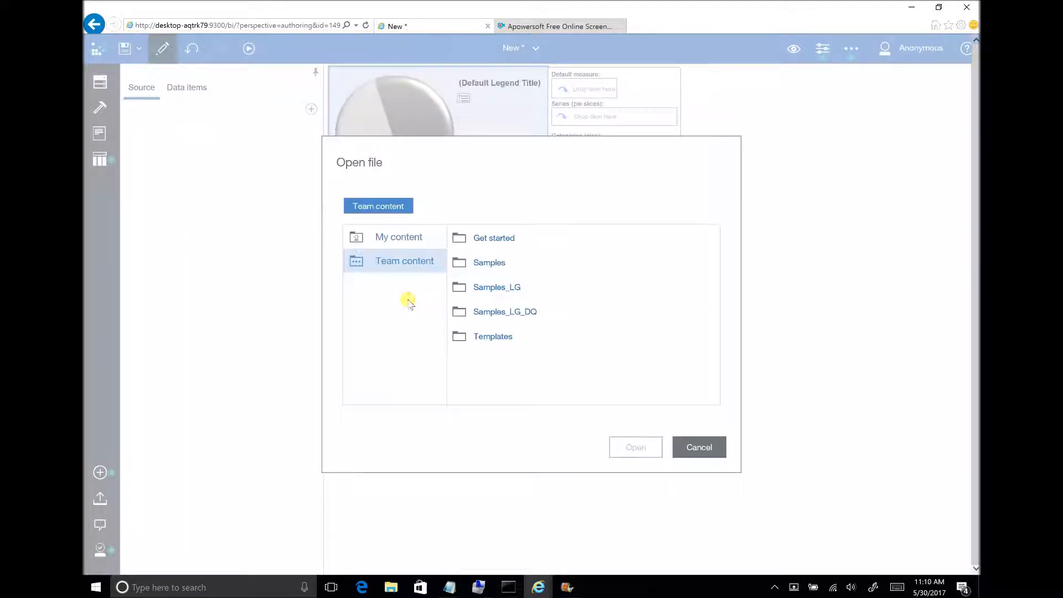
click(518, 312)
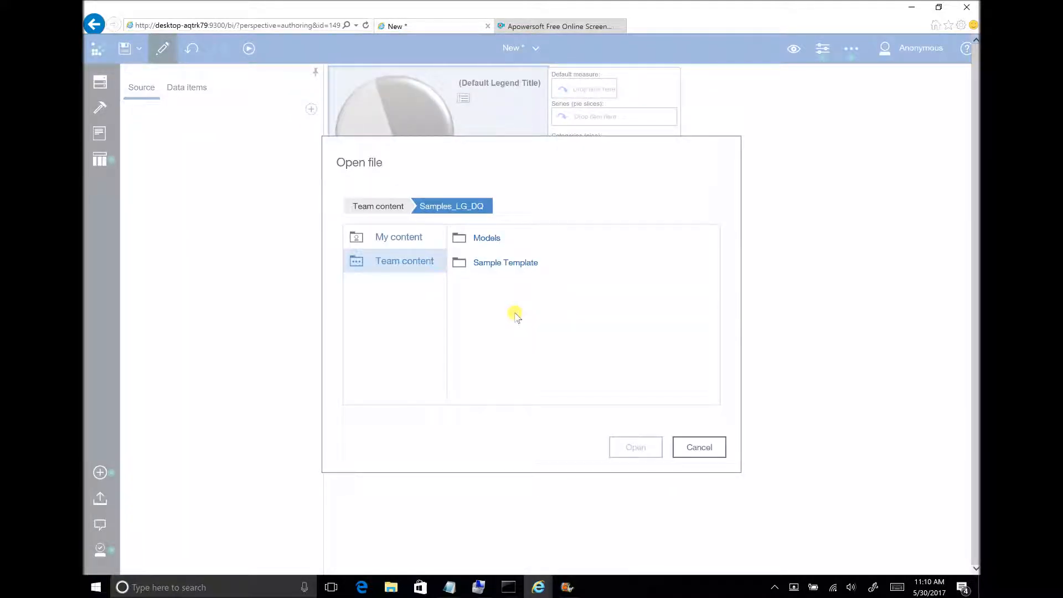
click(493, 242)
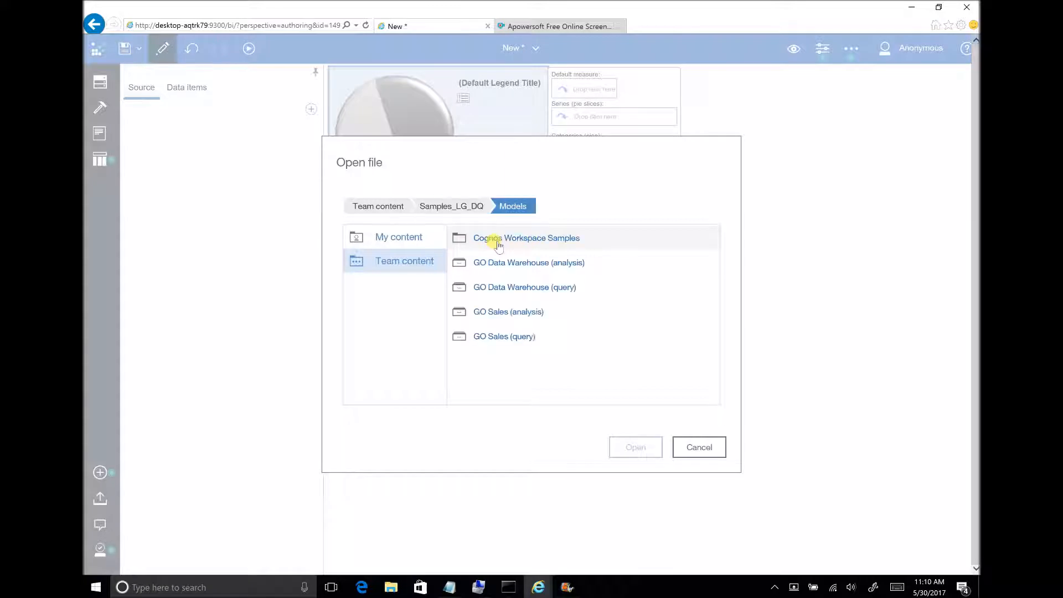
click(516, 286)
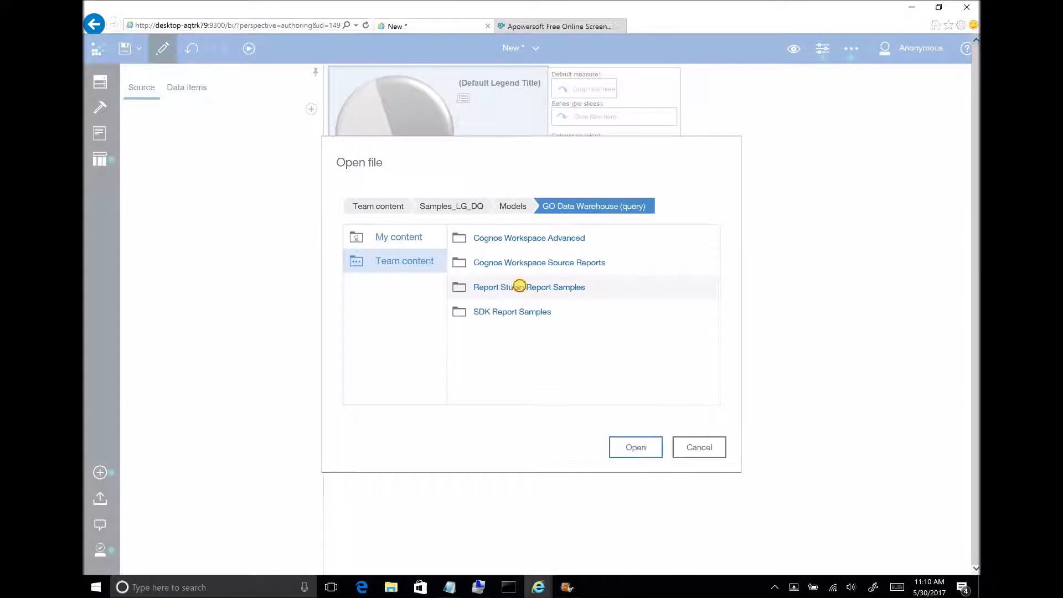
click(518, 285)
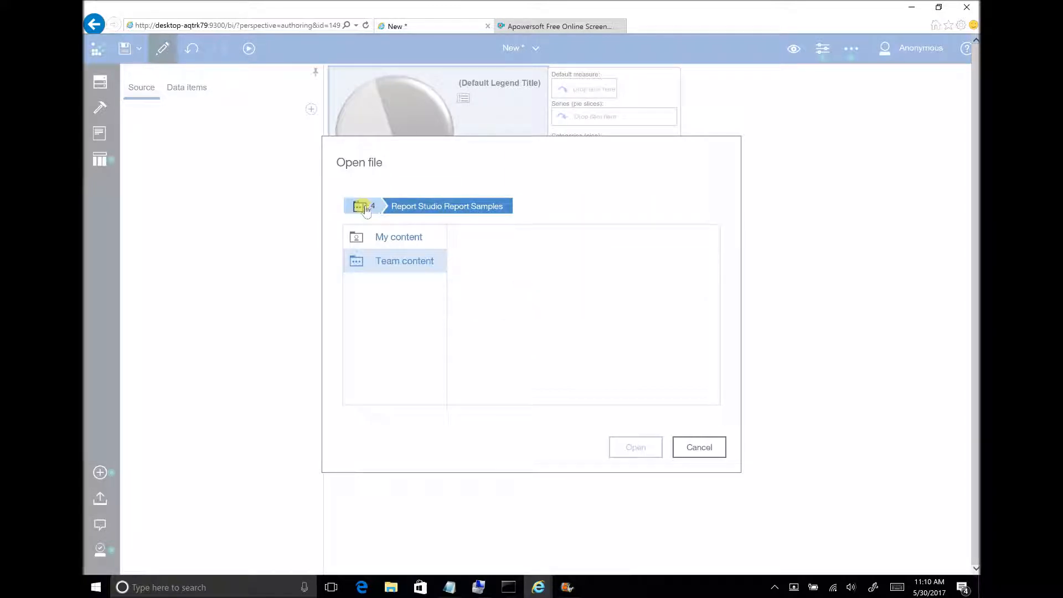
click(378, 217)
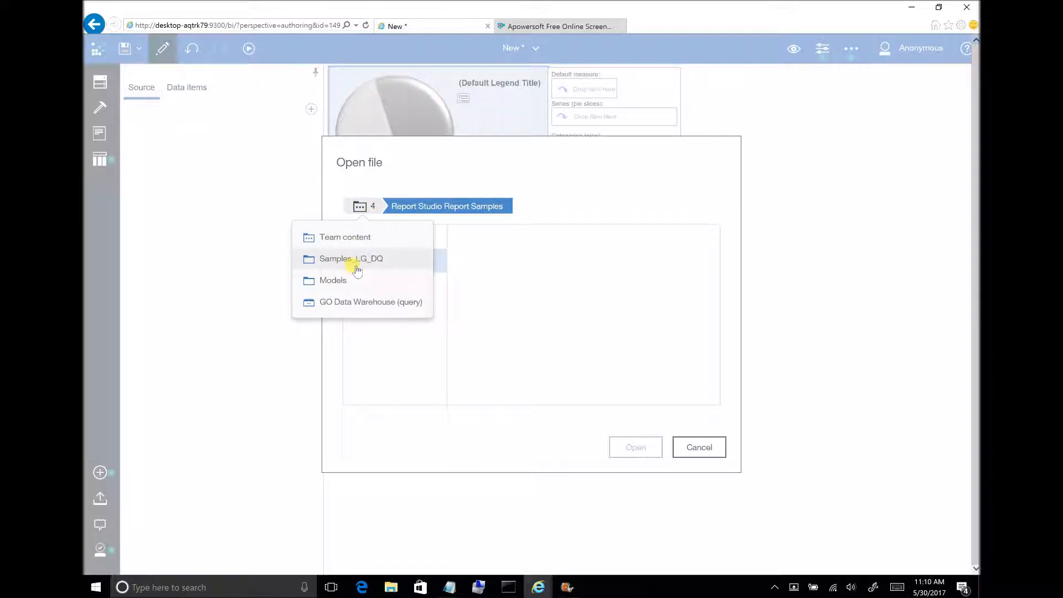
click(362, 308)
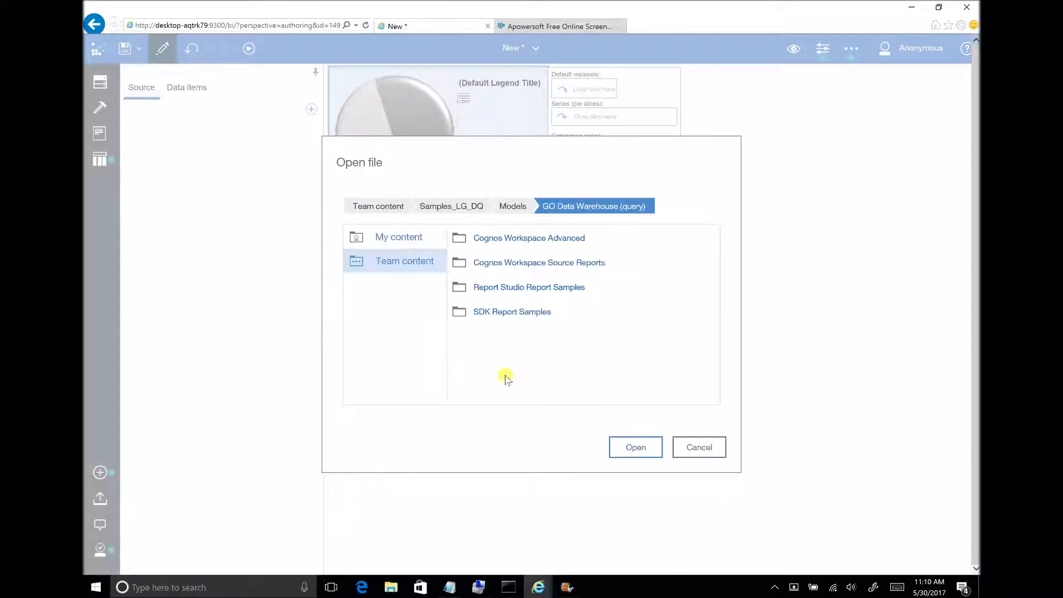
click(634, 450)
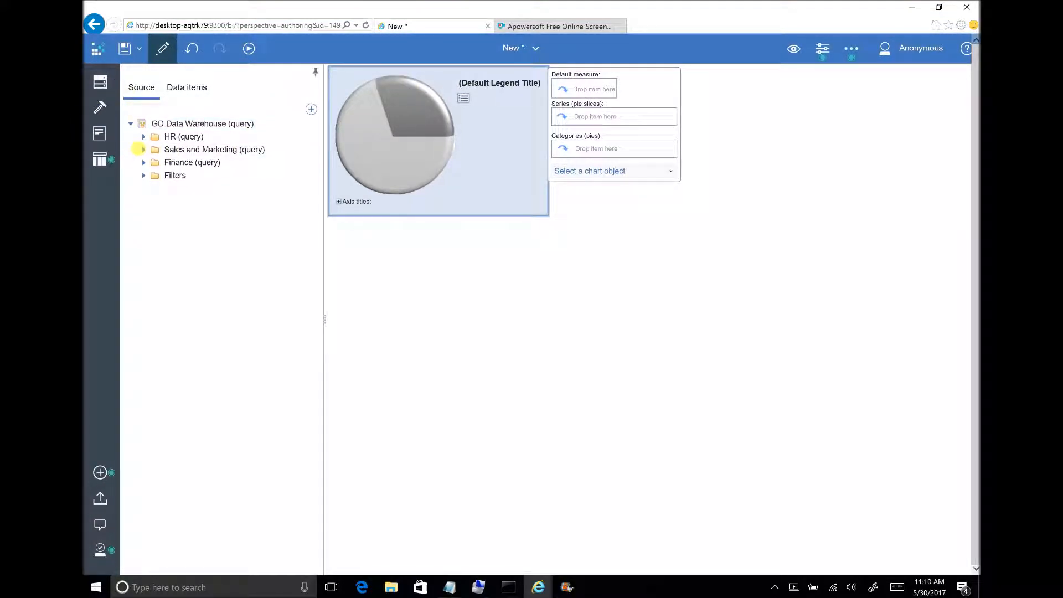
Assign Region from the Retailers table of Sales (query) in Sales and Marketing (query) to the chart's pie slices series.
click(145, 149)
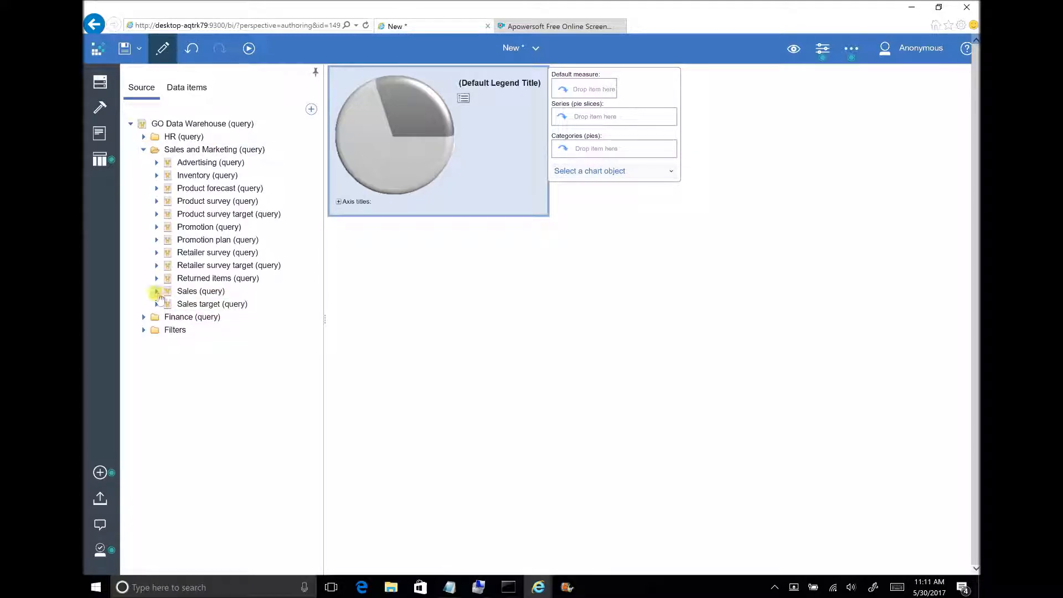
click(157, 291)
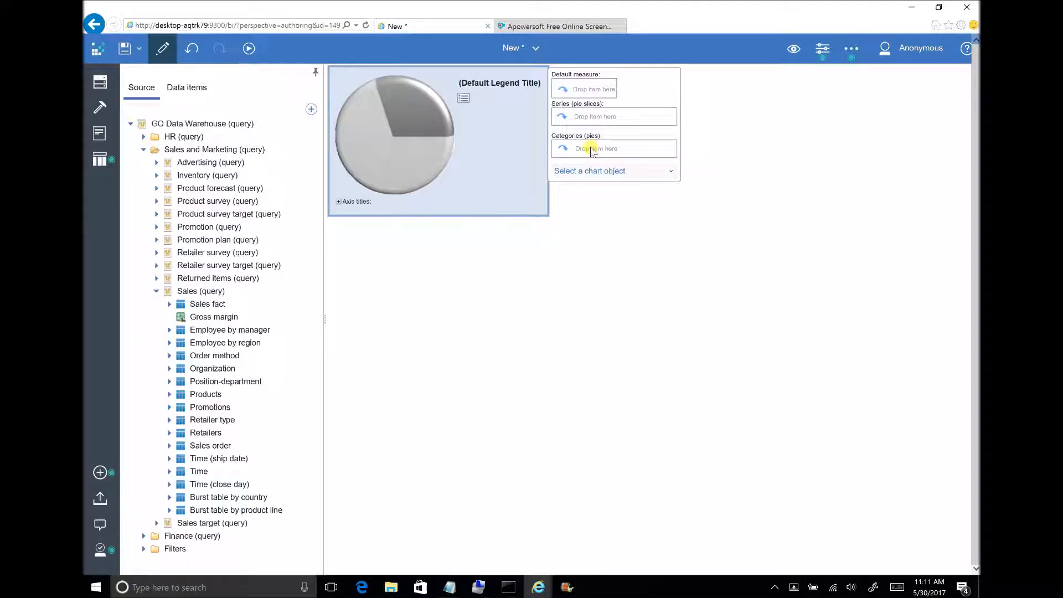
drag(219, 485, 598, 151)
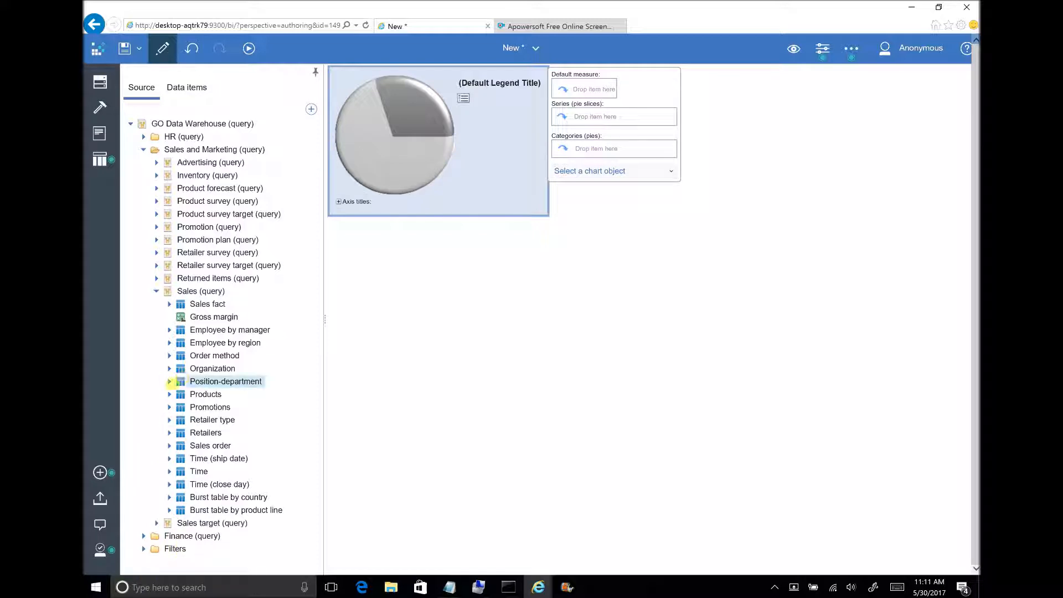
click(170, 433)
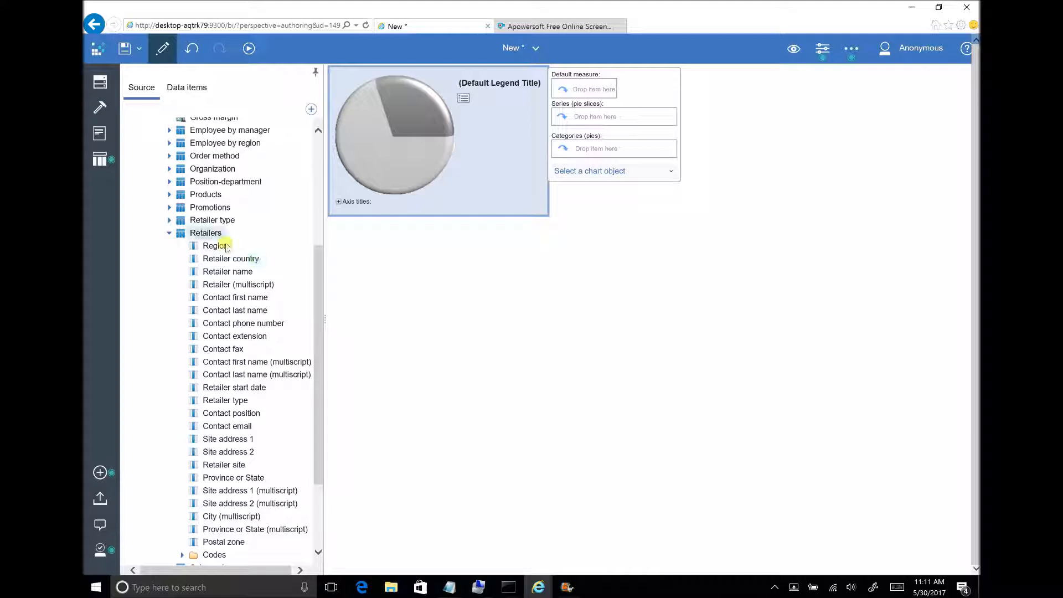
drag(508, 204, 584, 115)
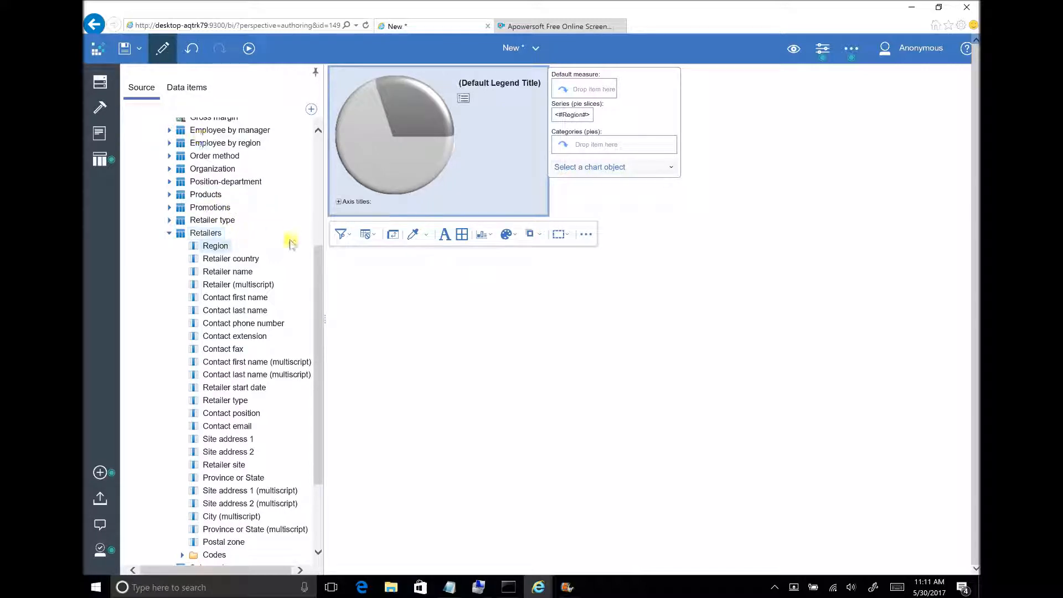
Assign Revenue from the Sales fact table as the pie chart's default measure.
drag(317, 261, 317, 201)
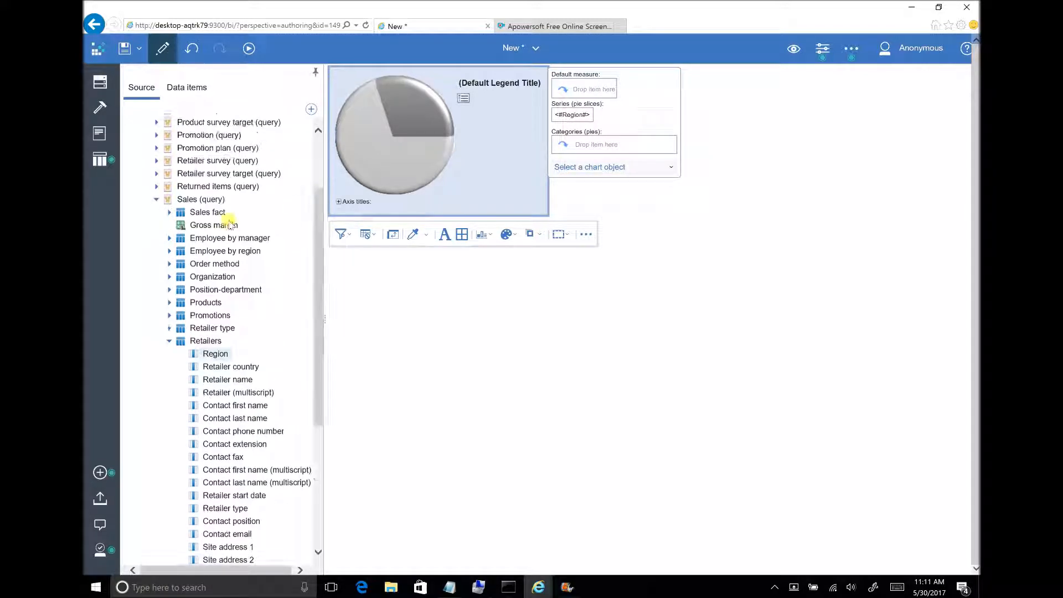
click(169, 212)
drag(221, 263, 584, 94)
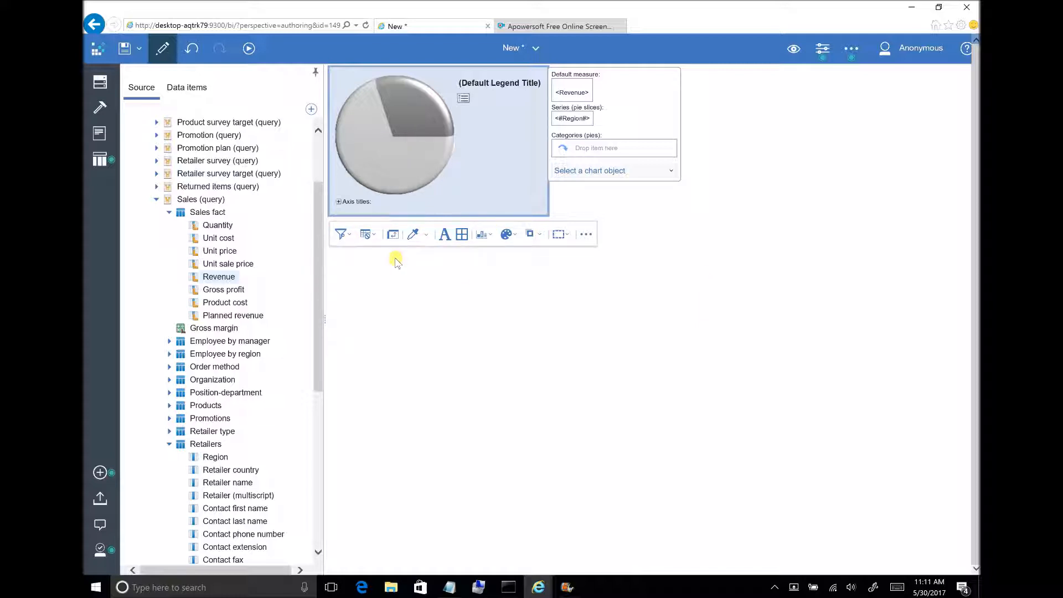
Start a new advanced detail filter for the pie chart's query.
click(352, 235)
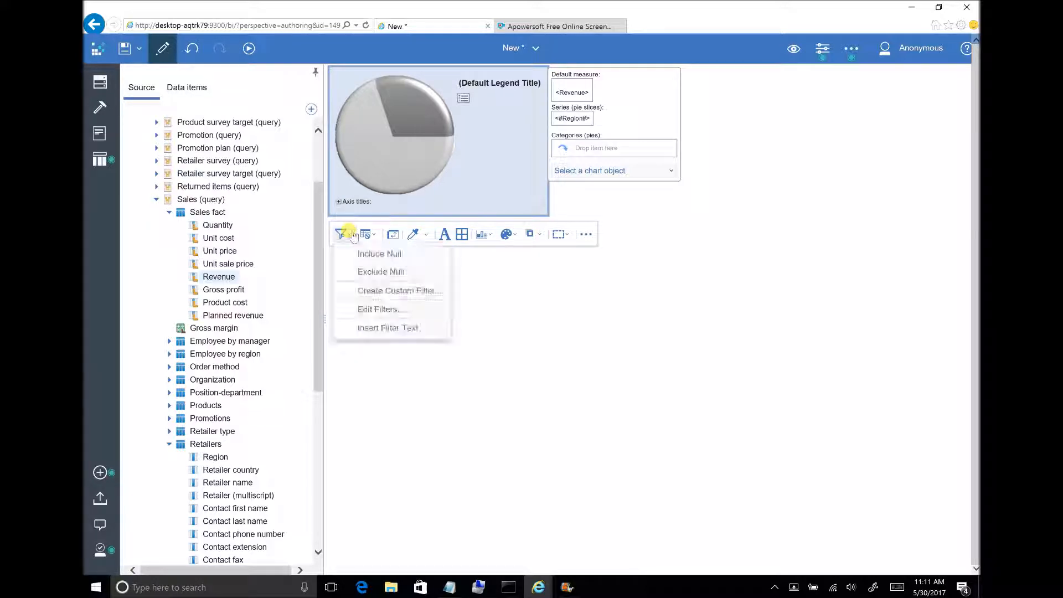
click(384, 310)
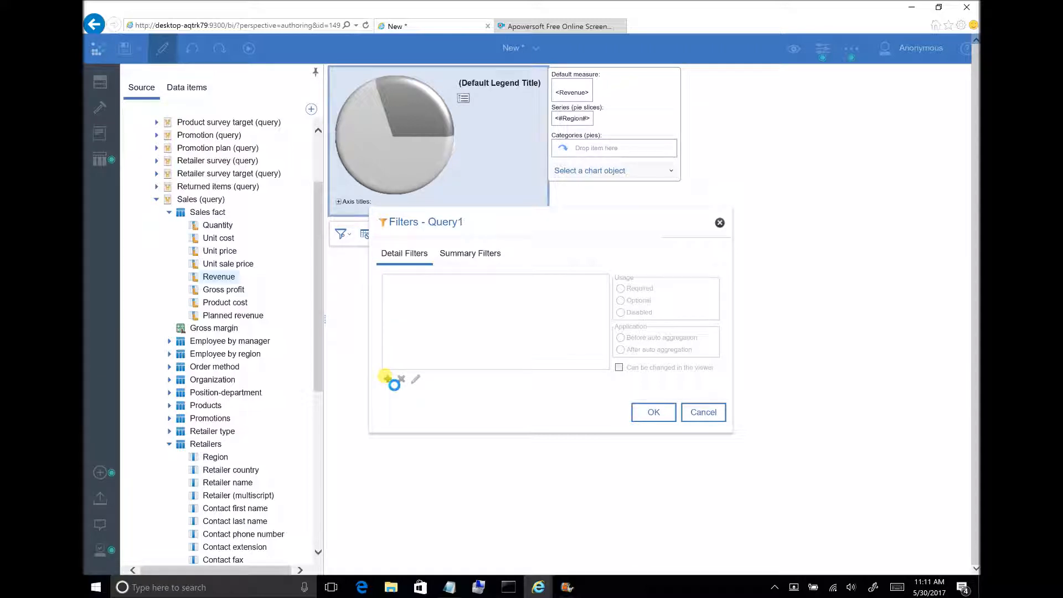
click(387, 378)
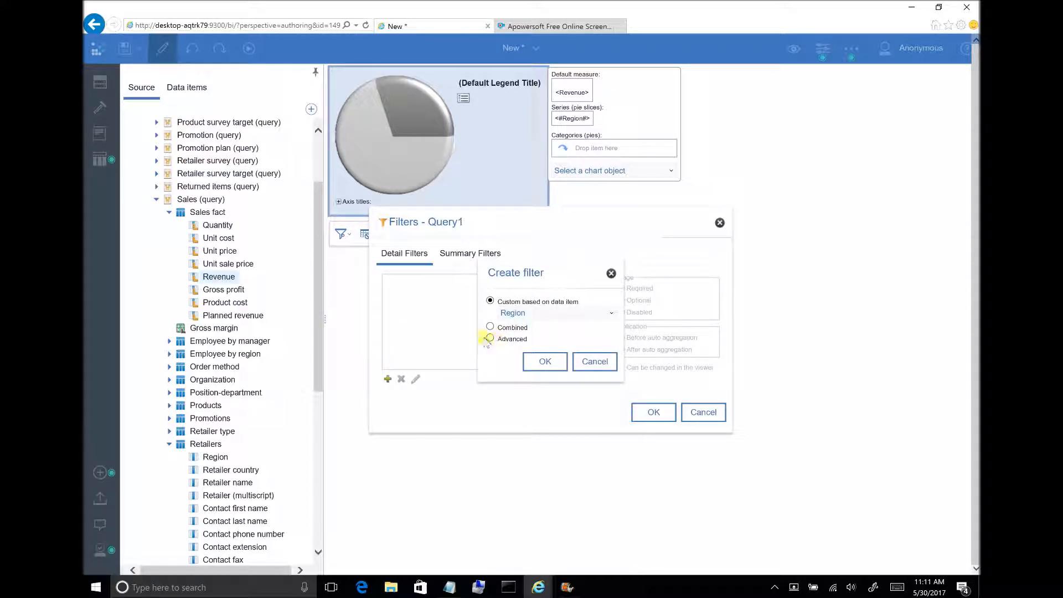
click(544, 360)
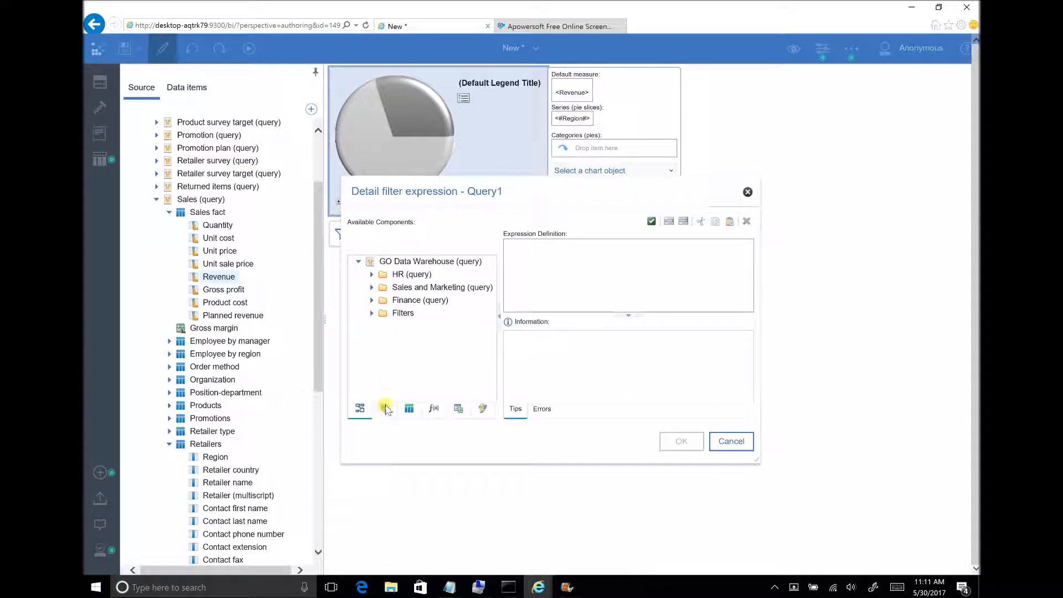
click(384, 408)
click(360, 410)
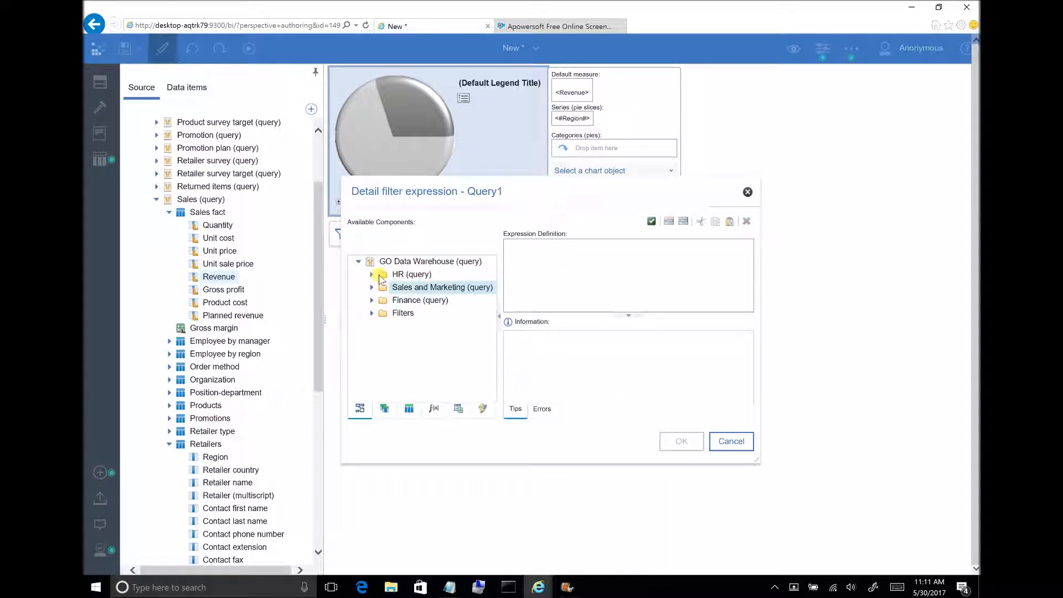
Add Year from the Time table of Sales (query) under Sales and Marketing (query) to the filter expression.
click(370, 284)
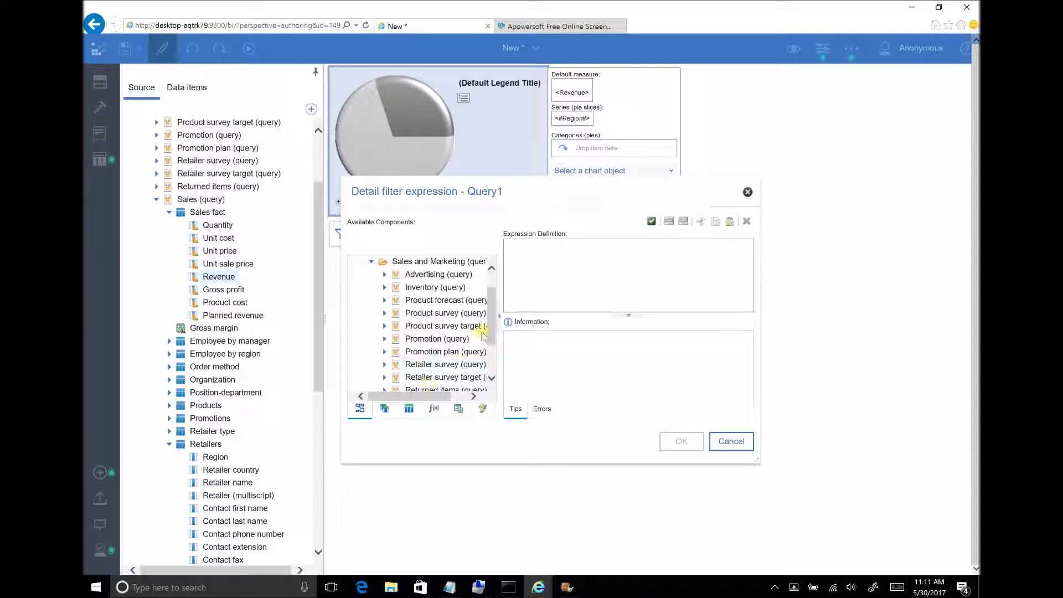
scroll(454, 349, down, 3)
click(386, 350)
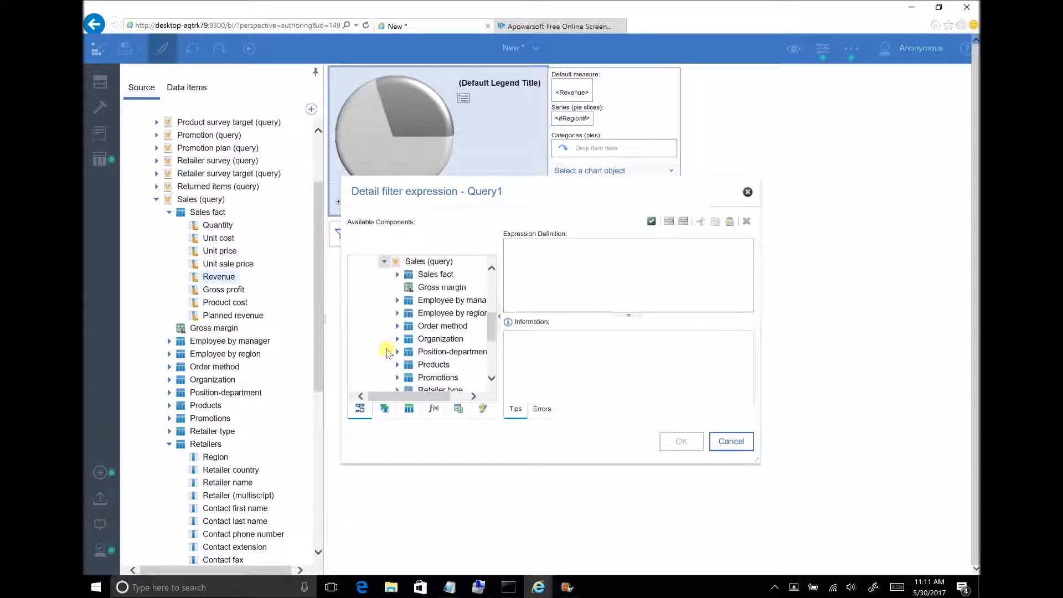
drag(493, 336, 491, 355)
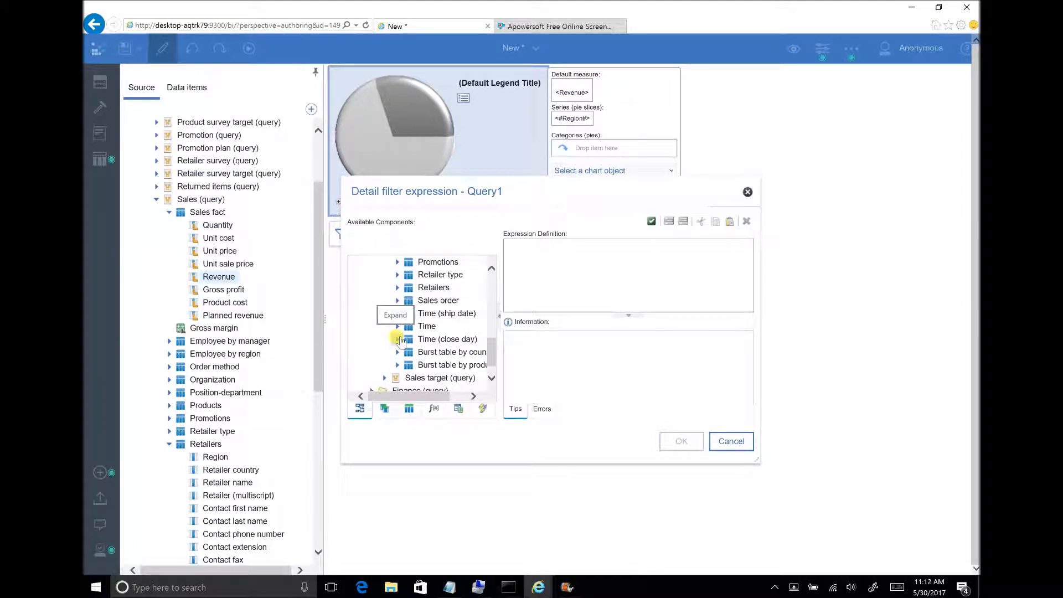
click(397, 326)
drag(437, 276, 611, 290)
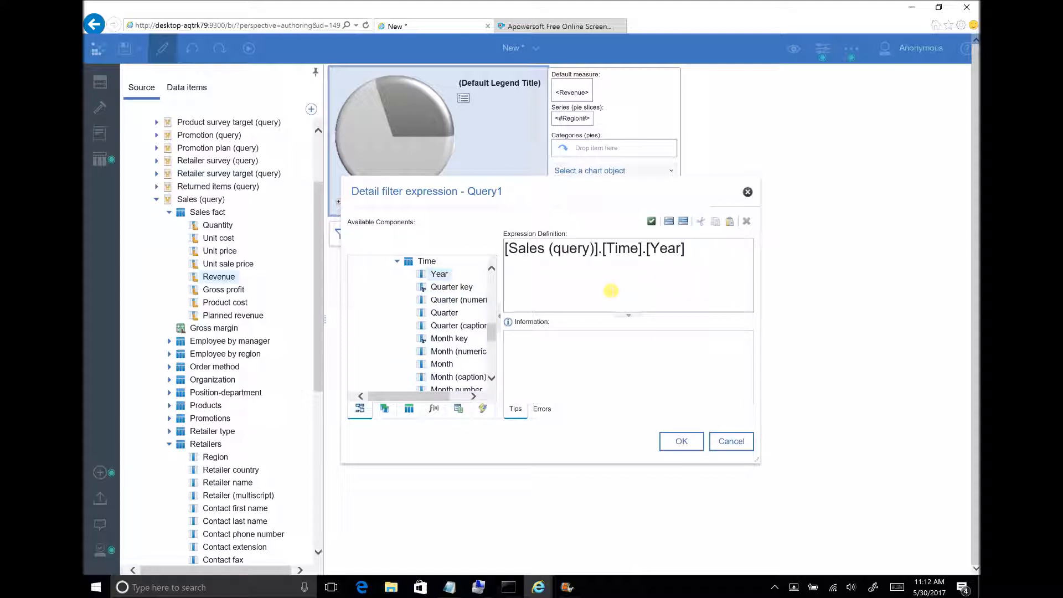
Complete the filter expression with the parameter comparison =?Year? and apply the filter to the query.
text(=?Year?)
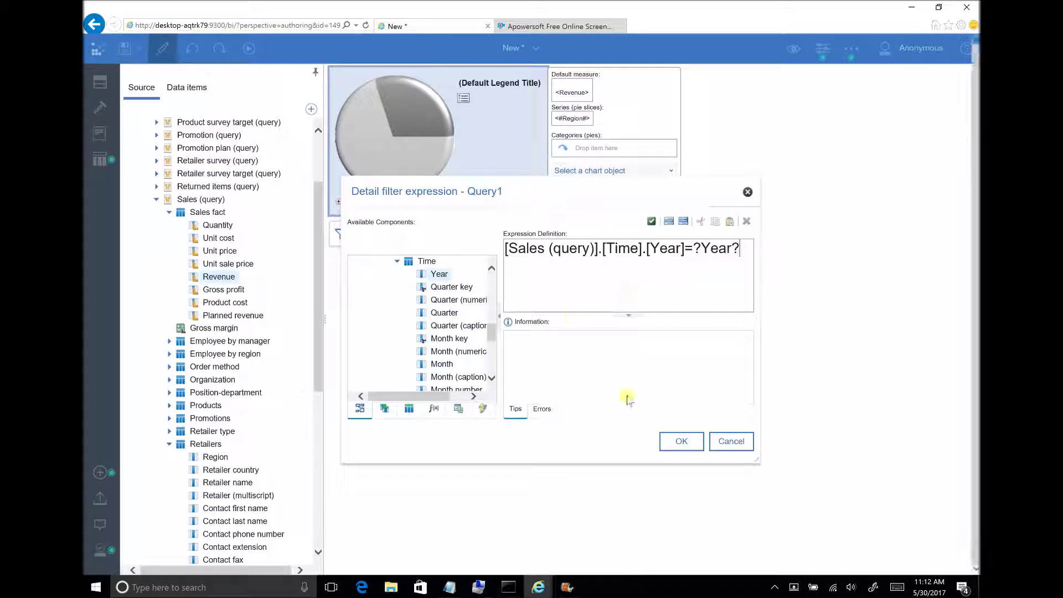
click(681, 441)
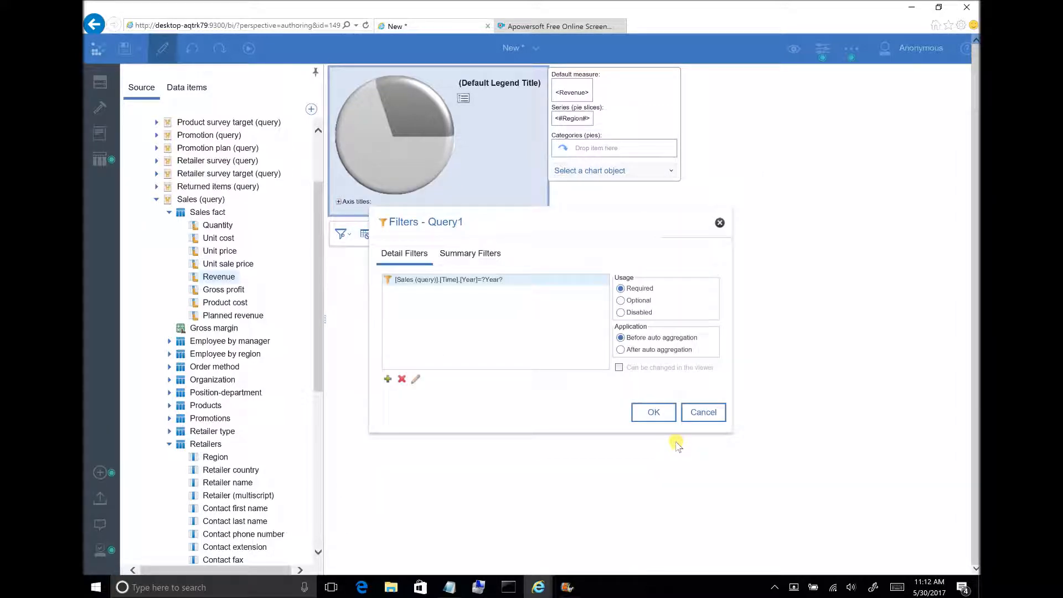
click(655, 414)
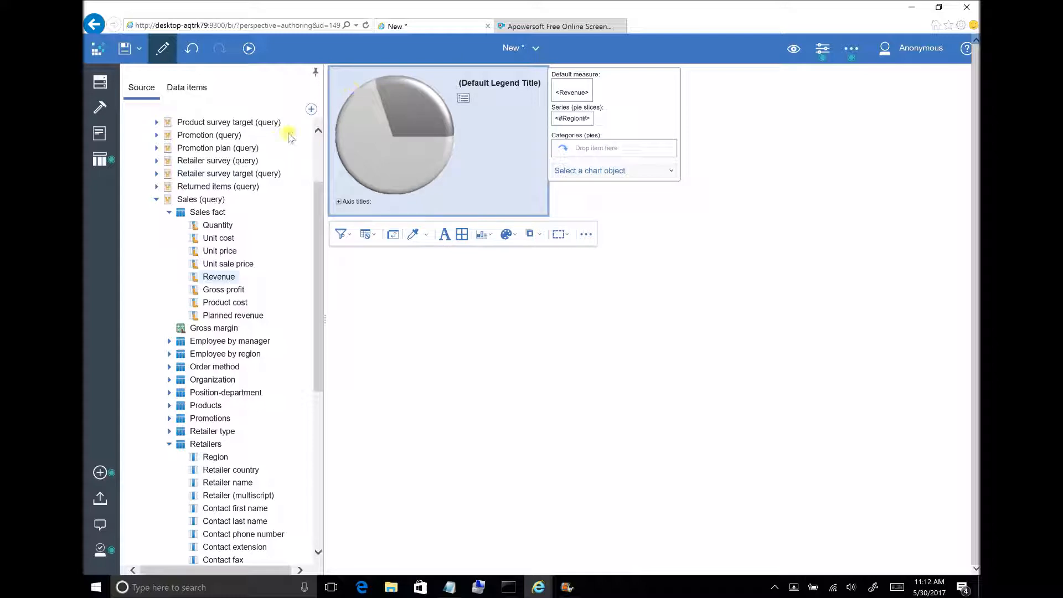
Insert a block above the pie chart and place a text item reading Data inside it.
click(169, 212)
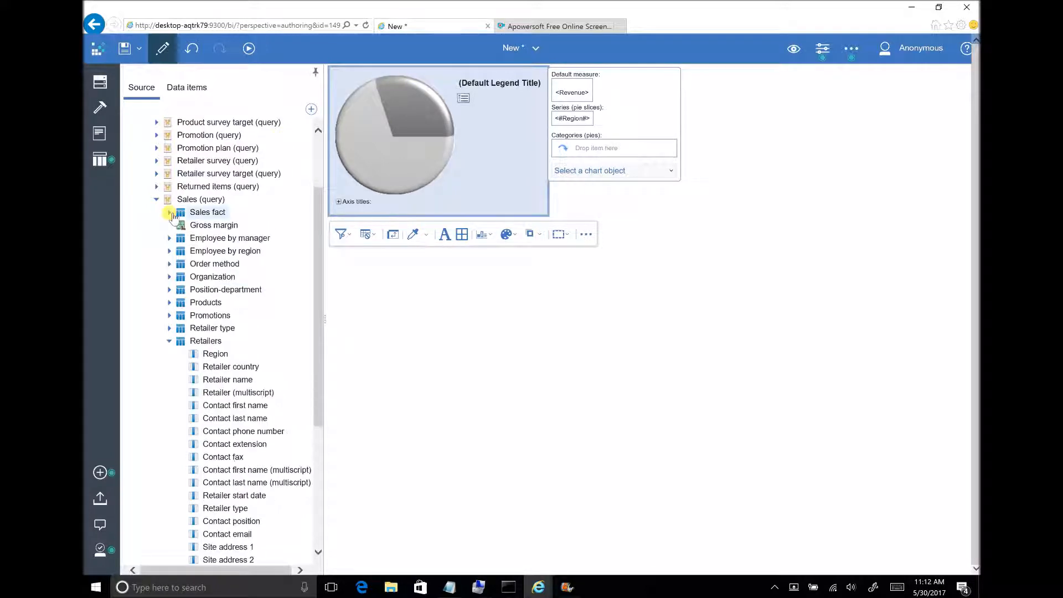
click(169, 341)
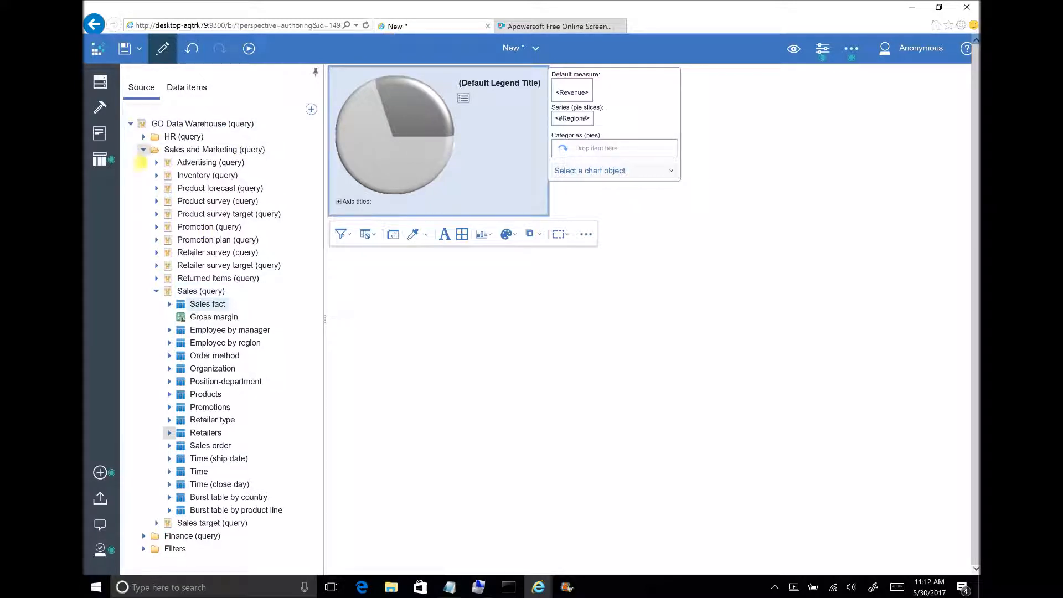
click(101, 107)
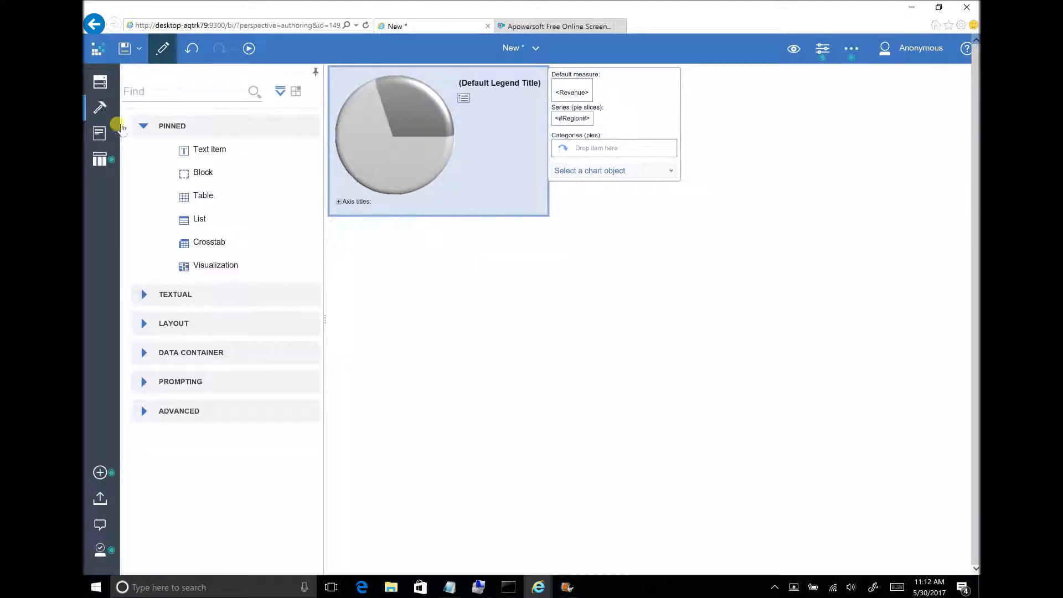
drag(246, 165, 349, 83)
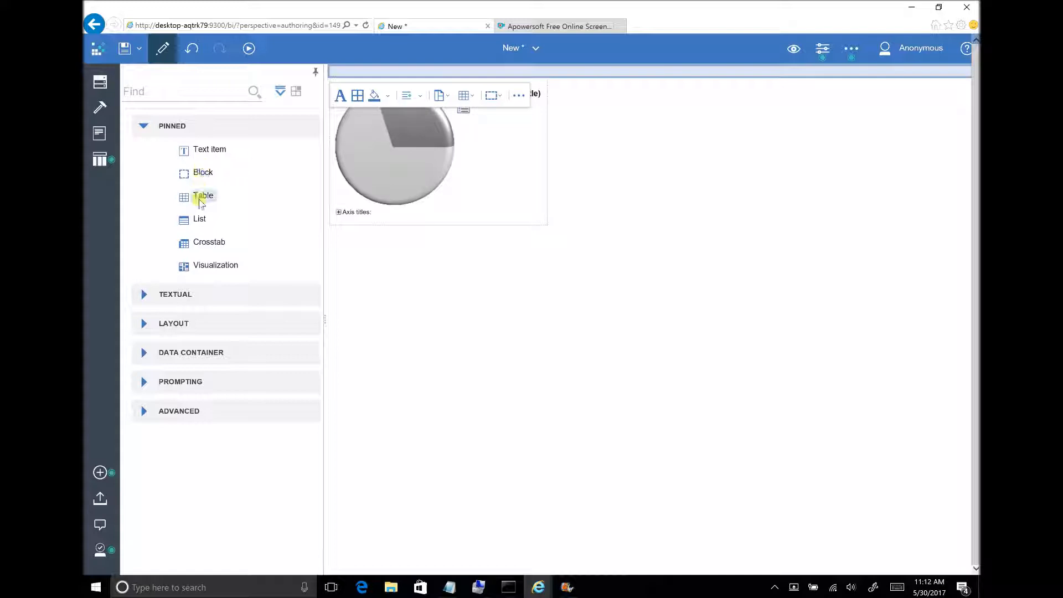
drag(202, 152, 370, 74)
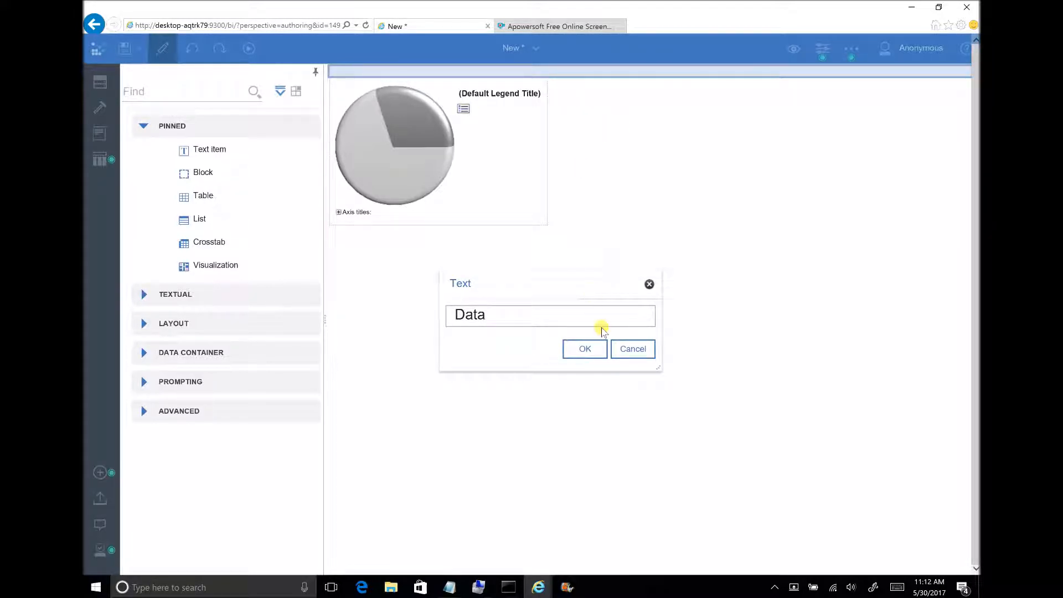
click(594, 352)
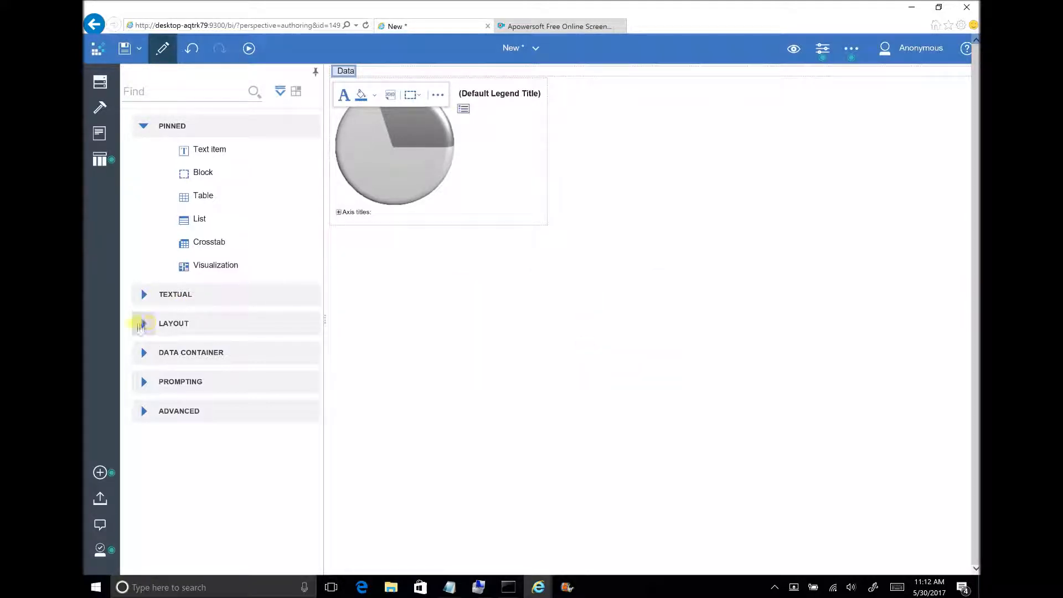
Add a layout calculation before the Data text with the expression ParamDisplayValue('Year').
click(146, 294)
drag(224, 368, 336, 72)
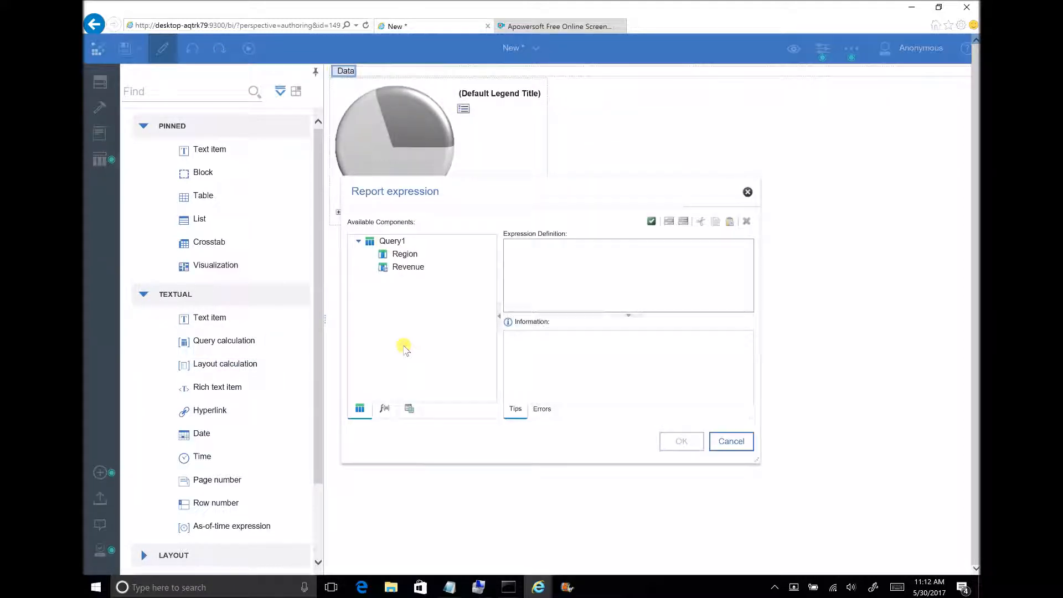
click(409, 410)
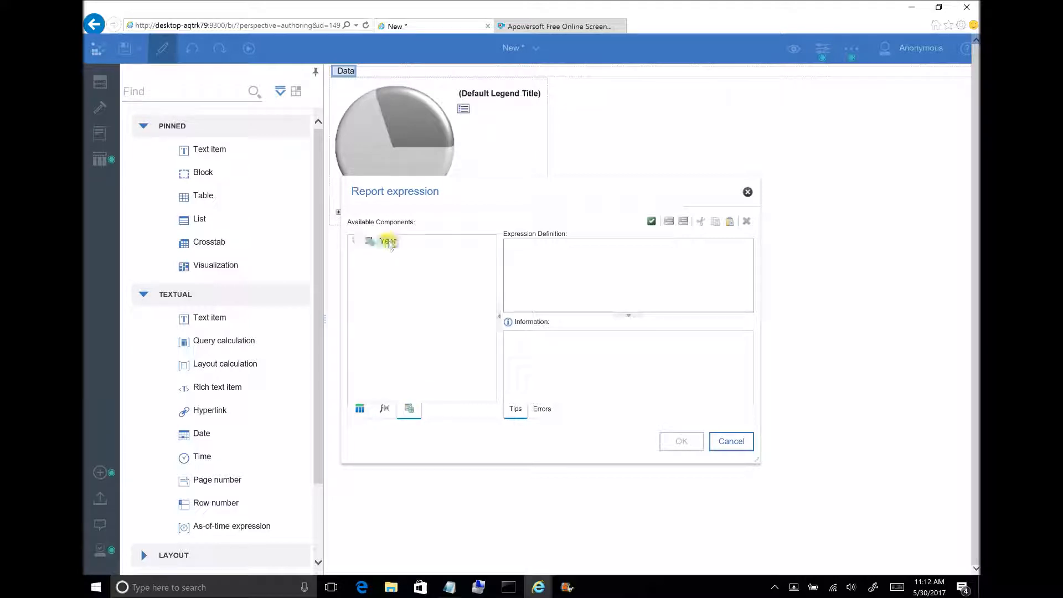
drag(387, 241, 683, 284)
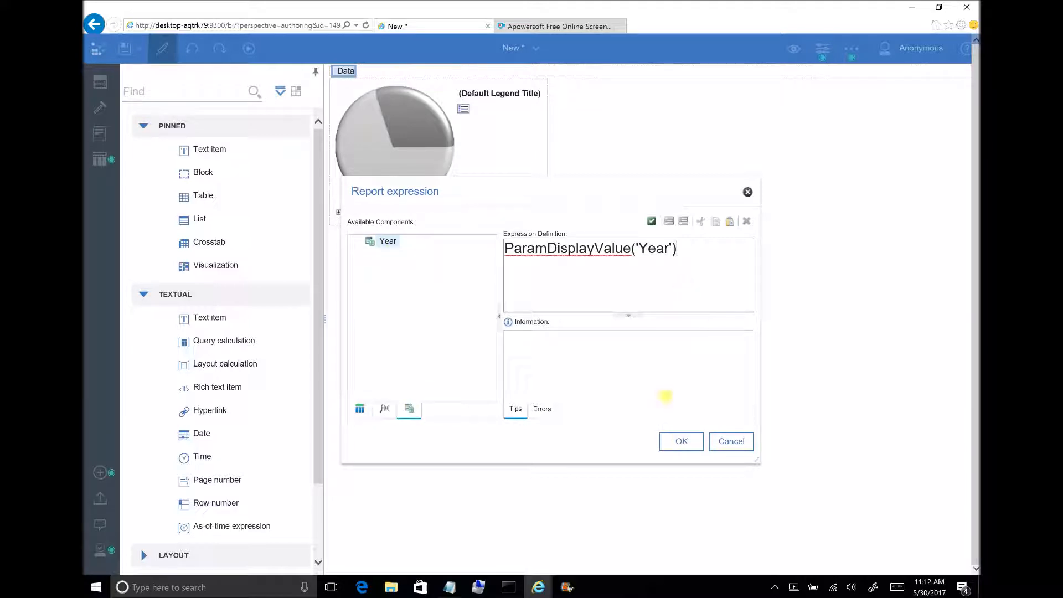
click(682, 442)
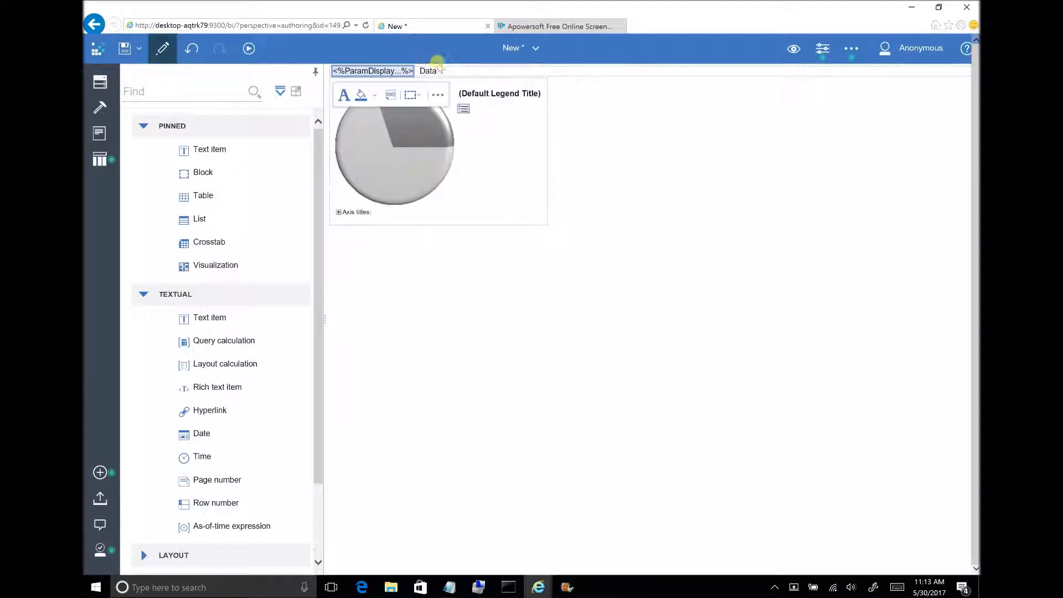
Format the year calculation and the Data text together in a larger, bold font.
click(425, 71)
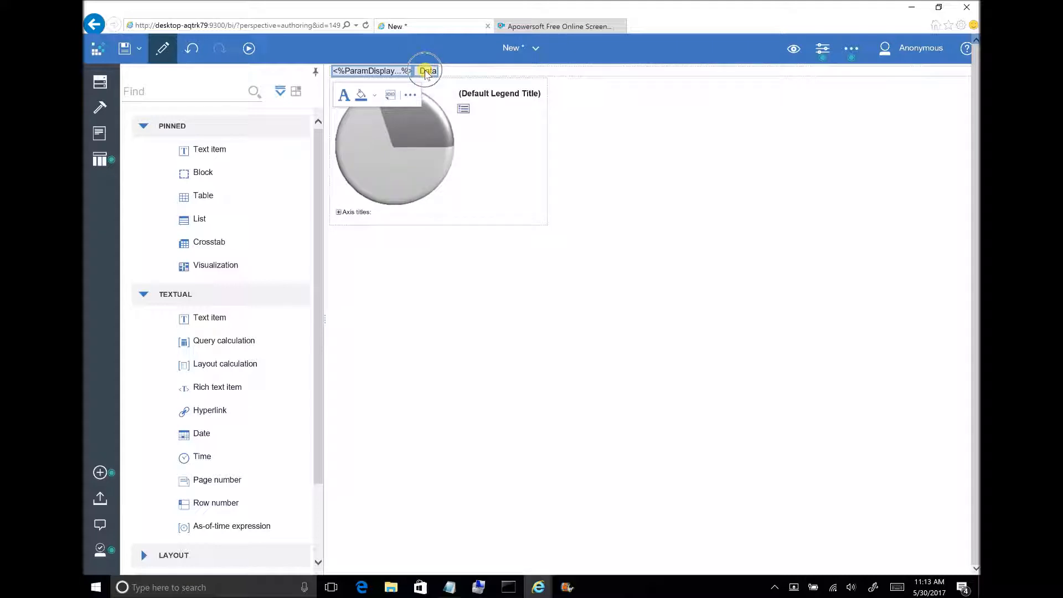
click(344, 96)
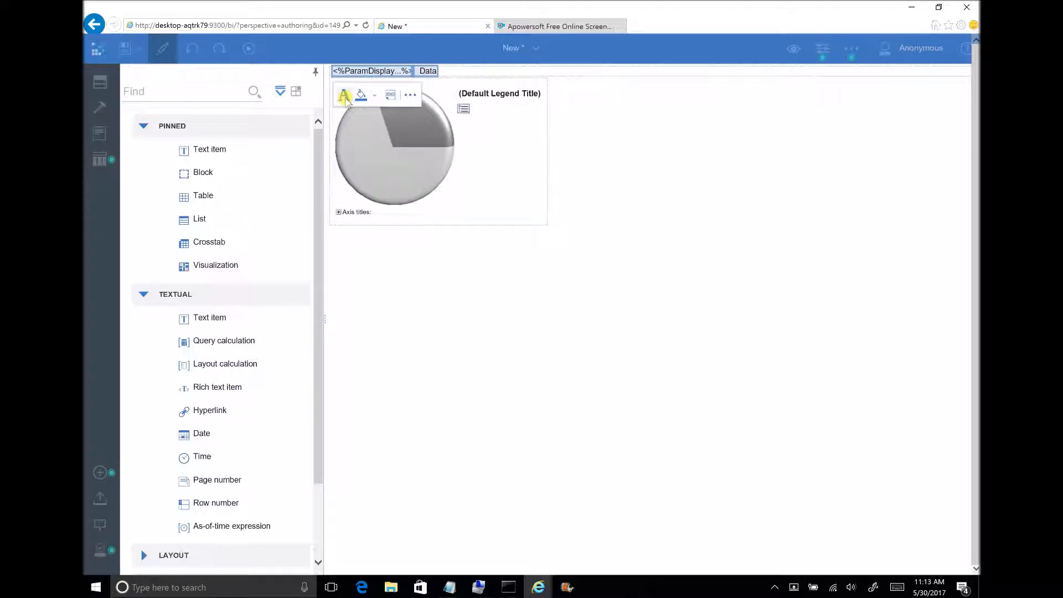
click(571, 299)
click(571, 299)
click(538, 291)
click(591, 274)
click(605, 411)
click(554, 410)
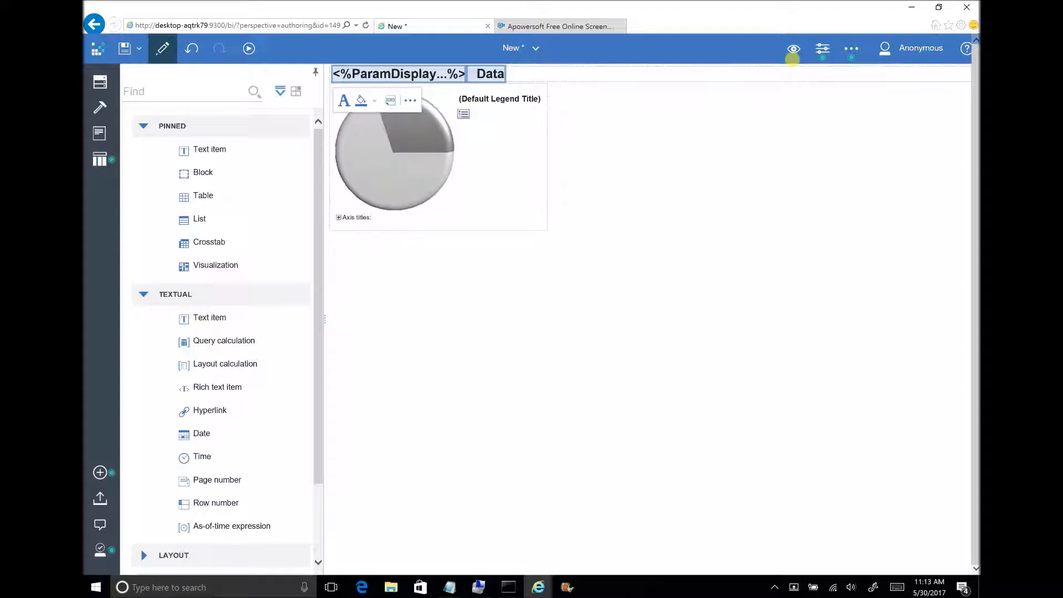
Add a drill-through definition to the pie chart with Retailer Drill Target from My Folders as its target report.
click(464, 166)
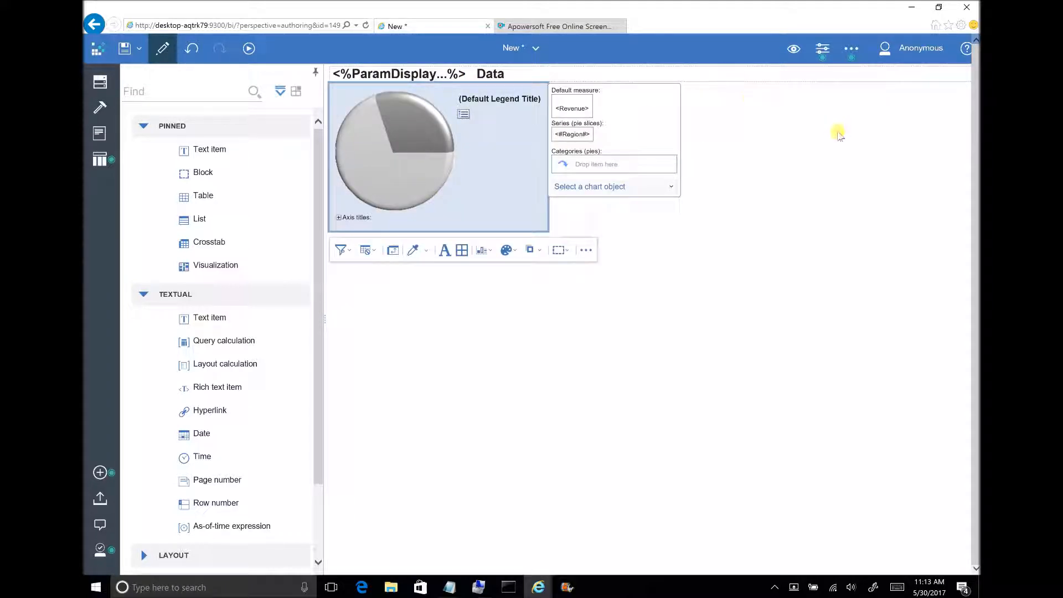
click(825, 50)
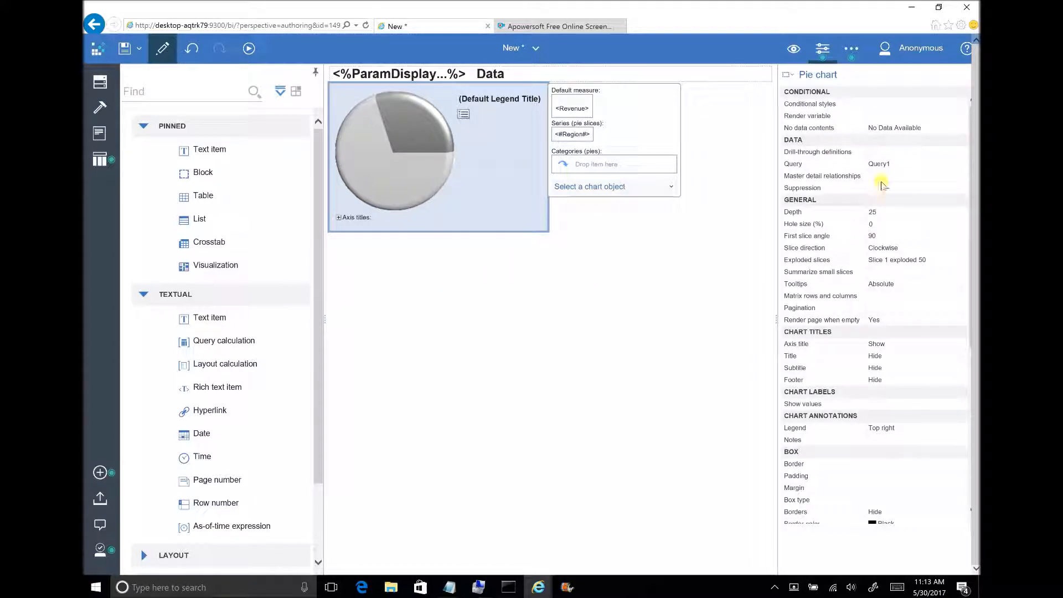
click(910, 152)
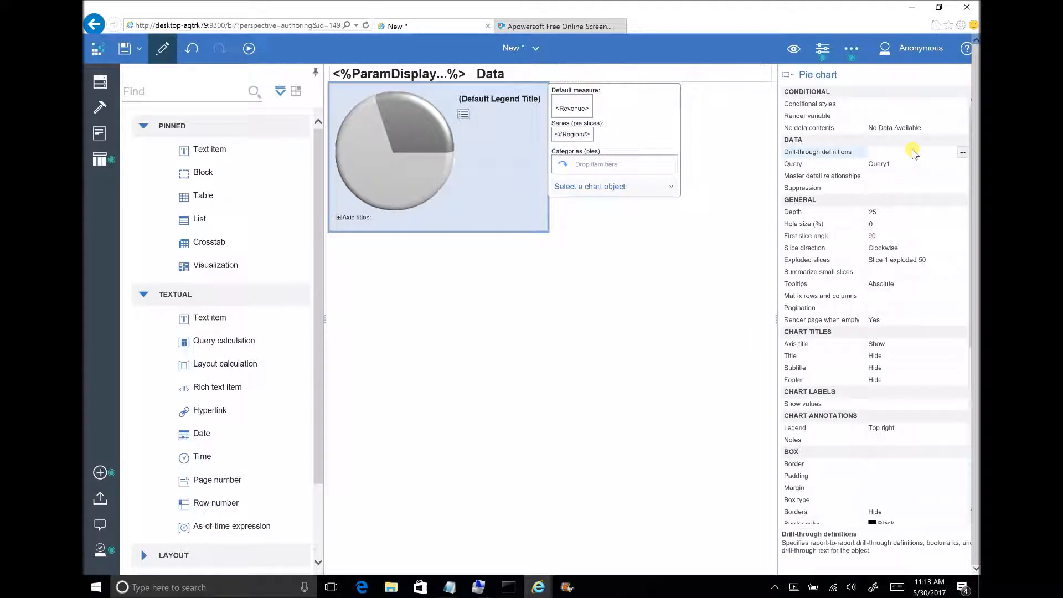
click(962, 153)
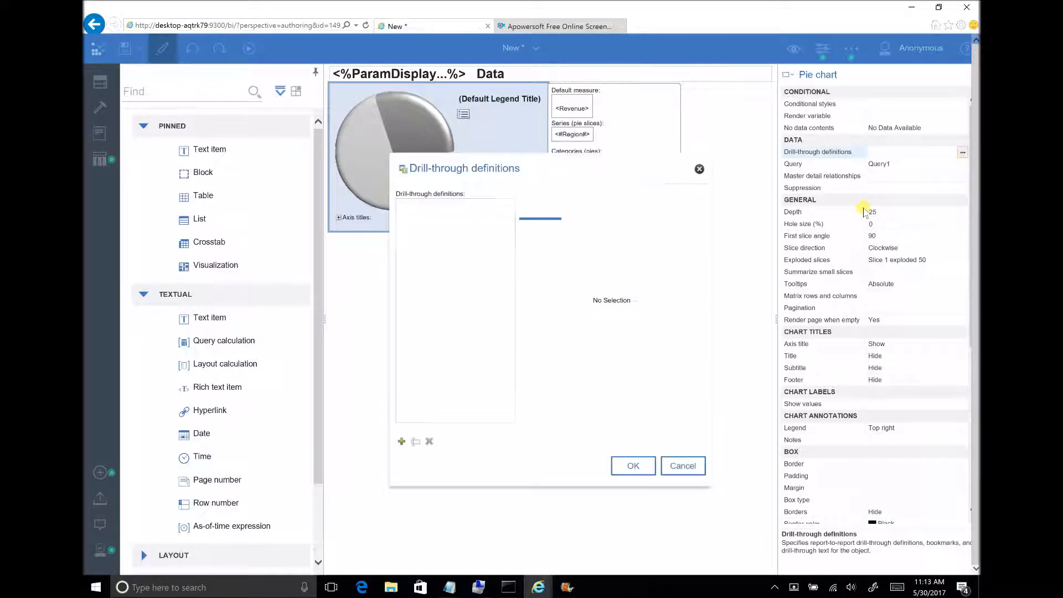
click(402, 441)
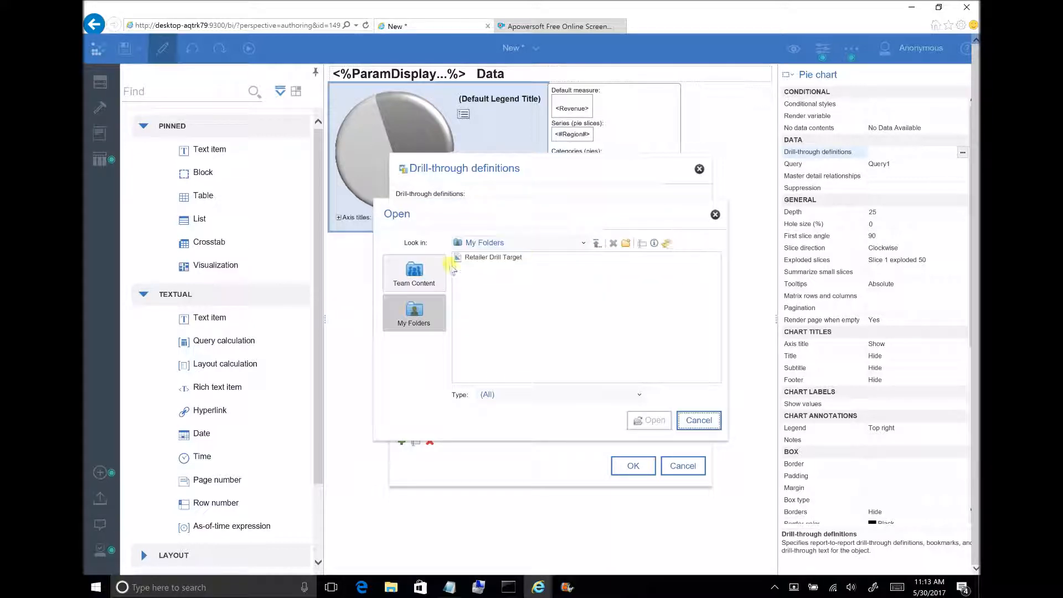
click(505, 256)
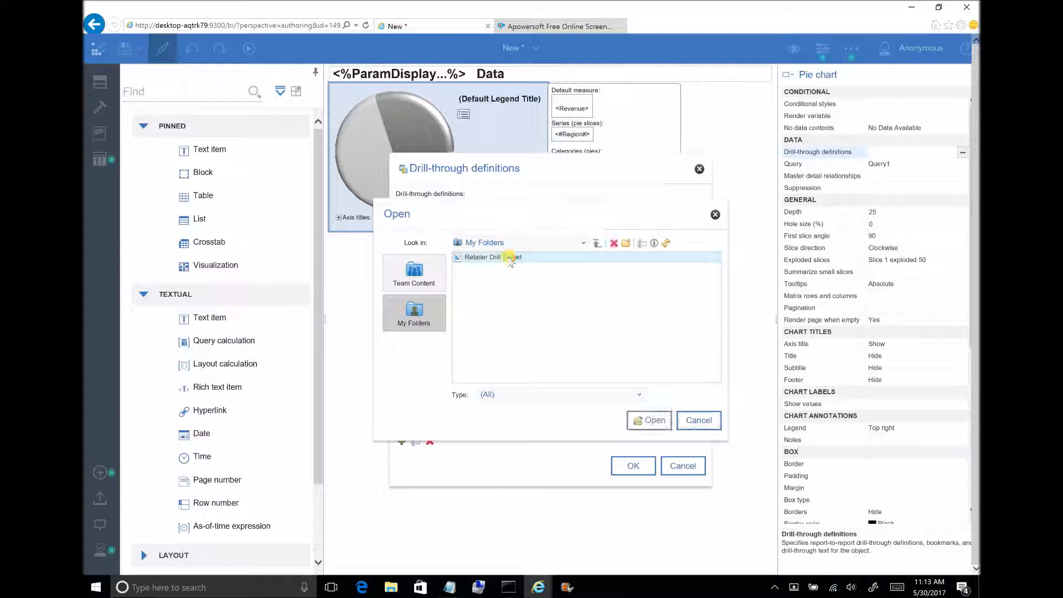
click(647, 420)
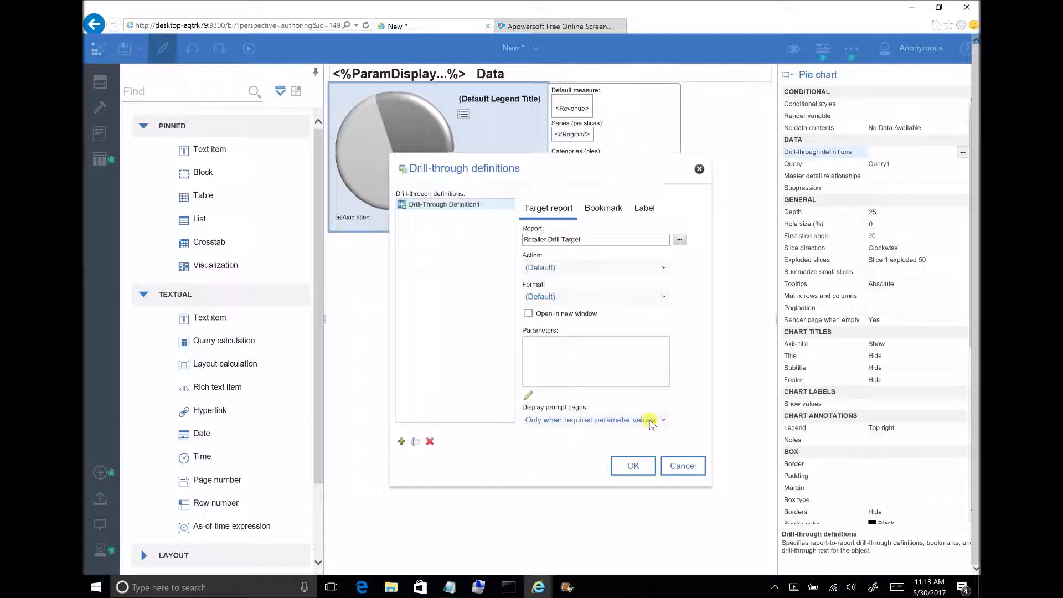
Map the target report's Region parameter to pass the Region data item value.
click(530, 395)
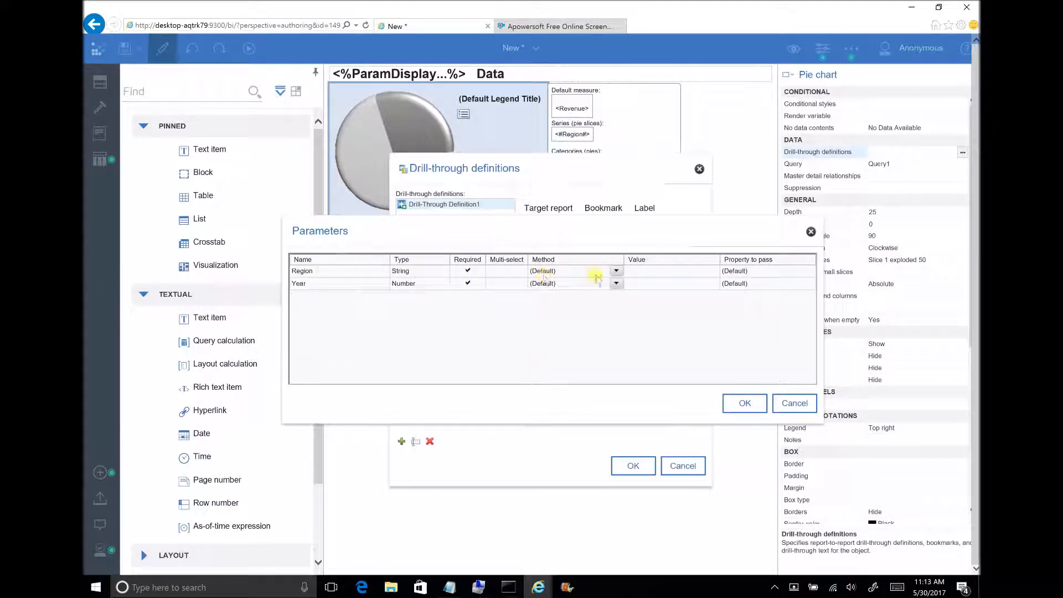
click(616, 270)
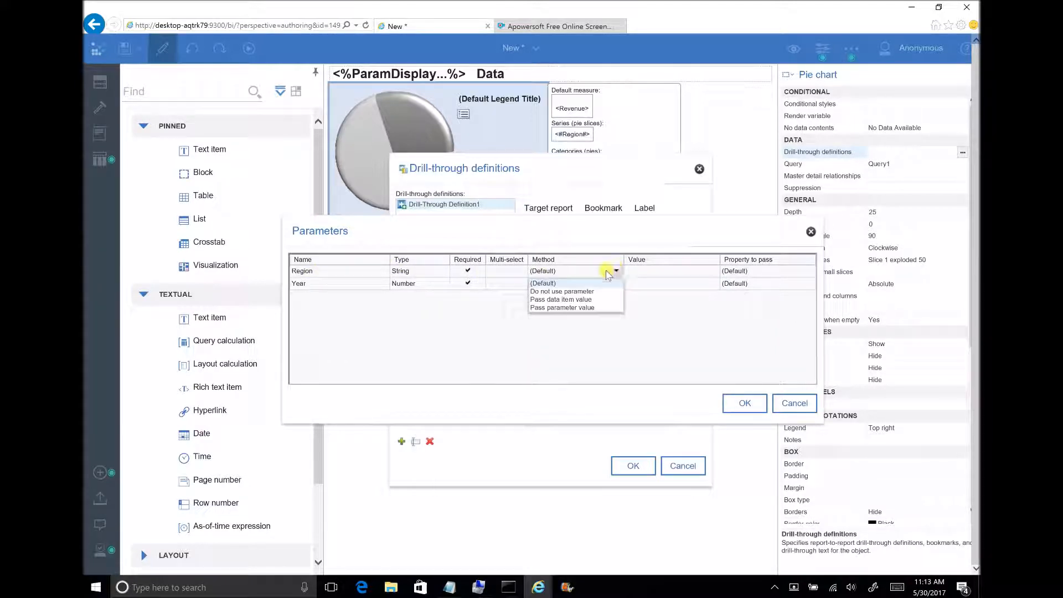
click(564, 300)
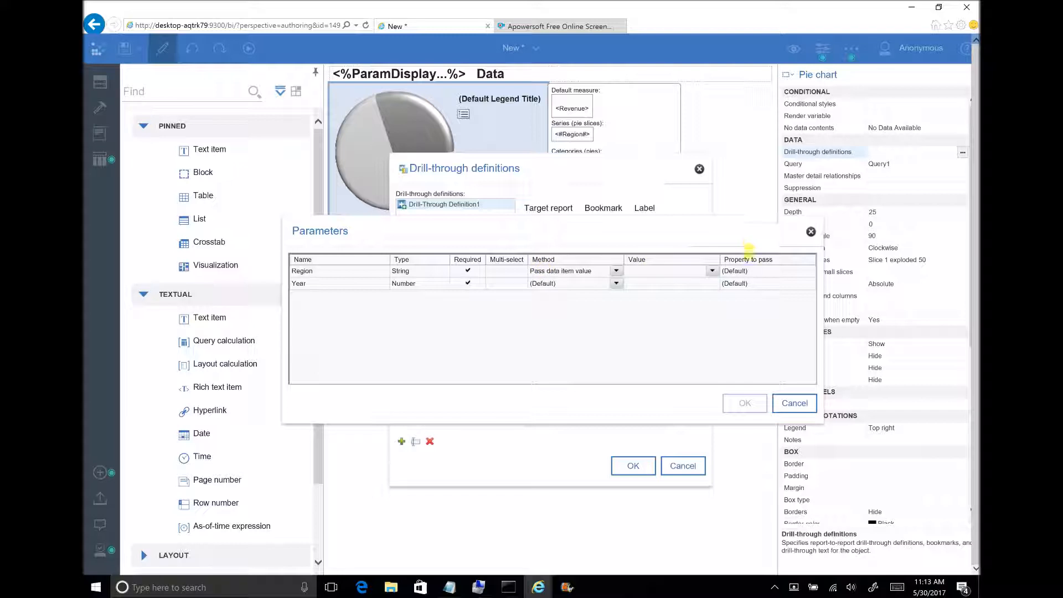
click(712, 271)
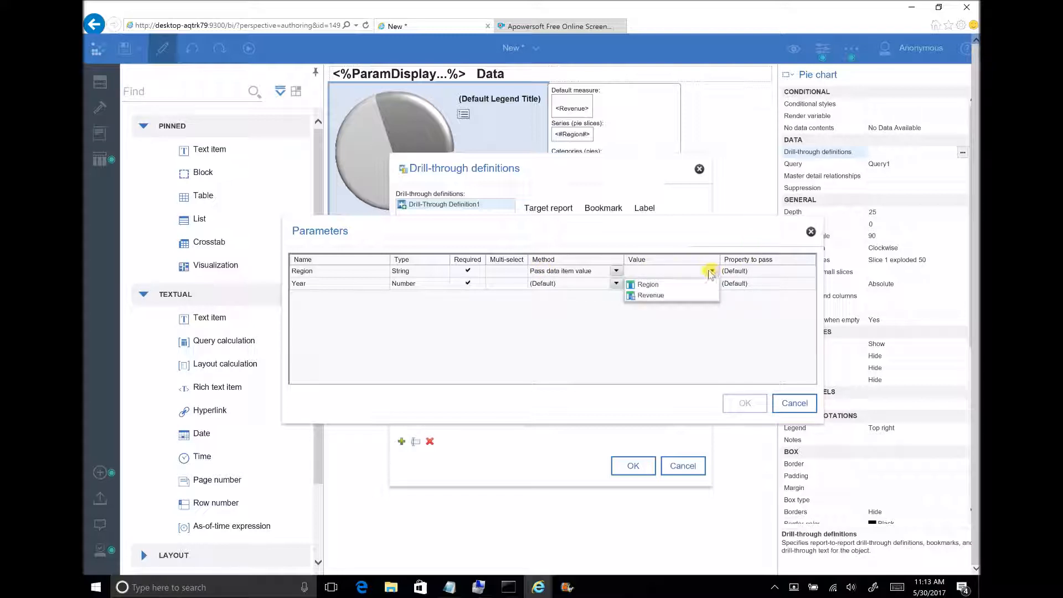
click(647, 287)
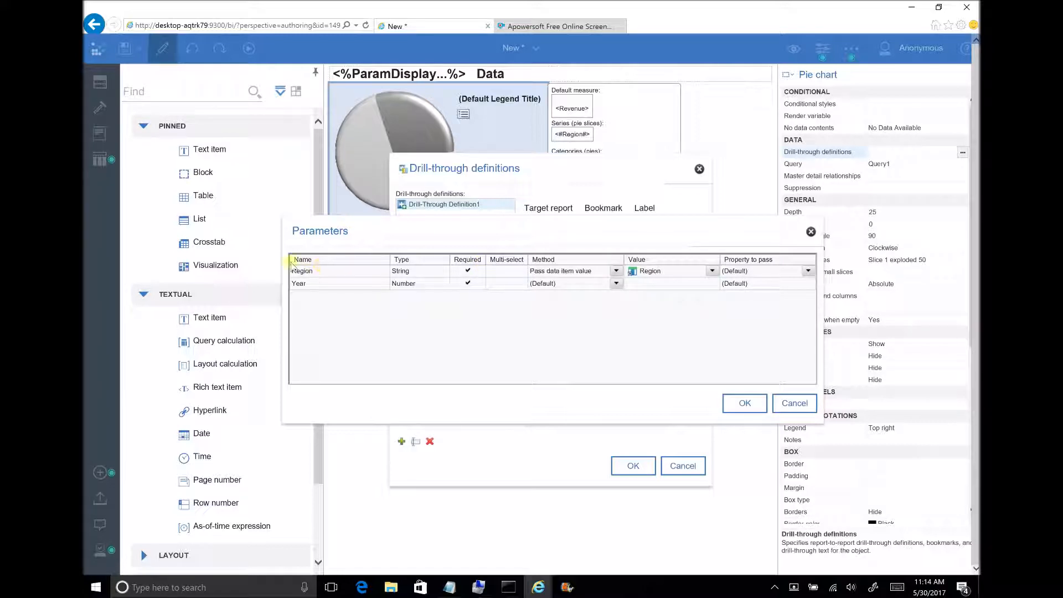
click(712, 271)
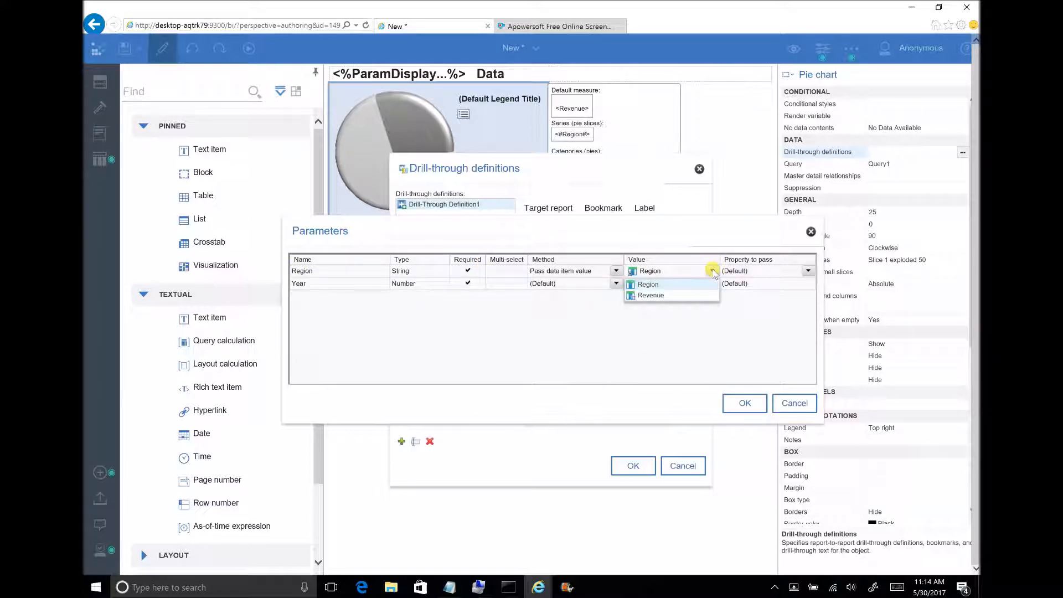
click(712, 271)
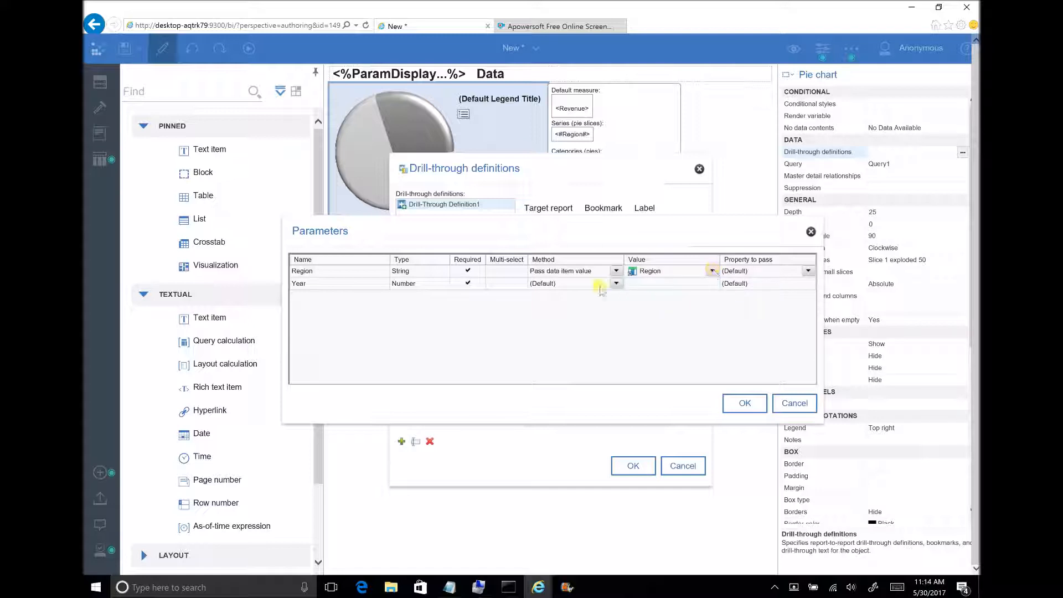
Map the Year parameter to pass the Year parameter value and apply the drill-through definition.
click(617, 285)
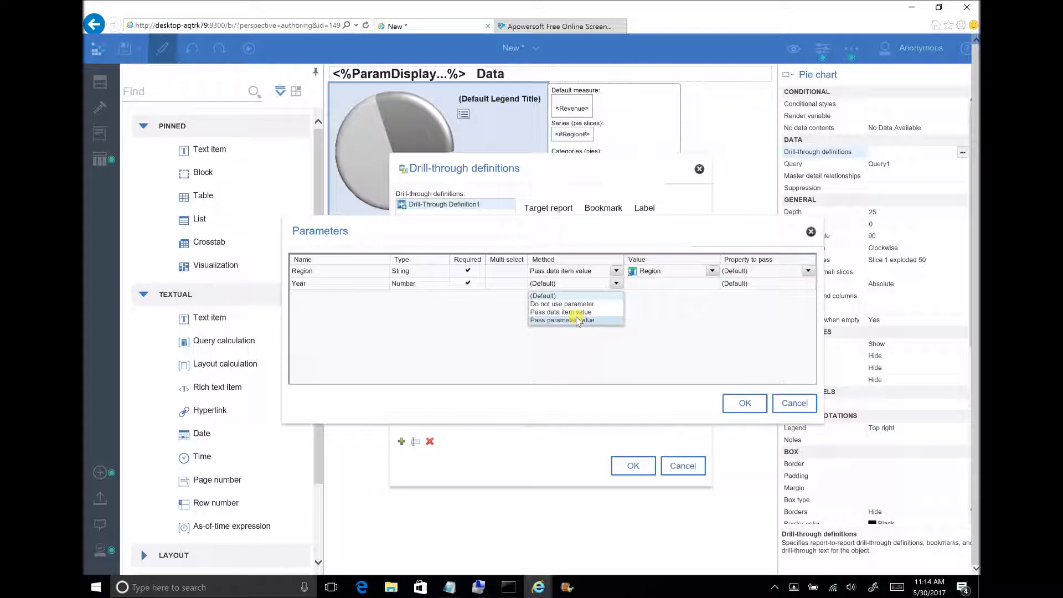
click(585, 322)
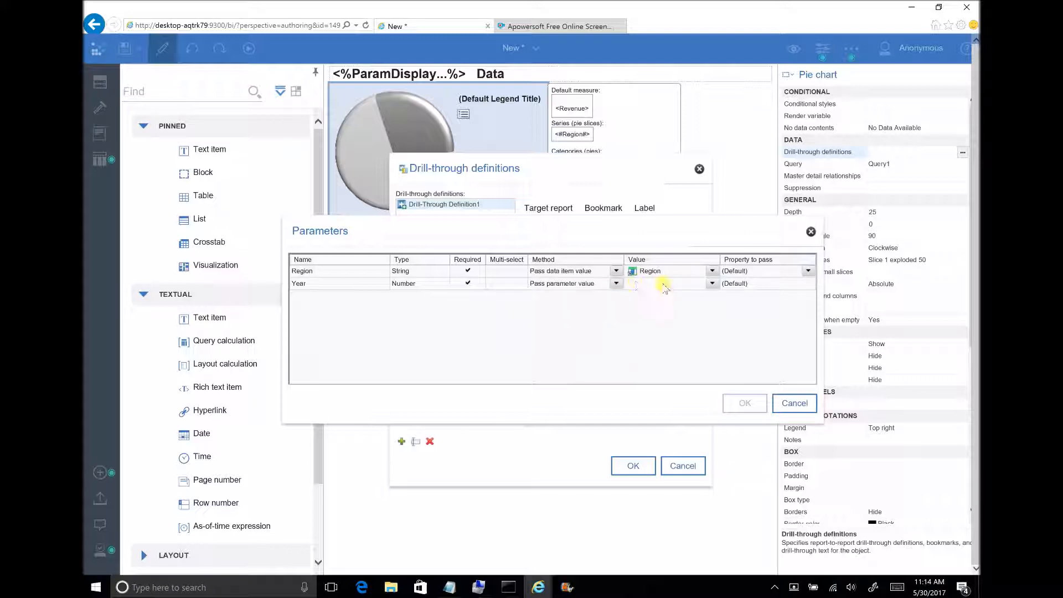
click(712, 285)
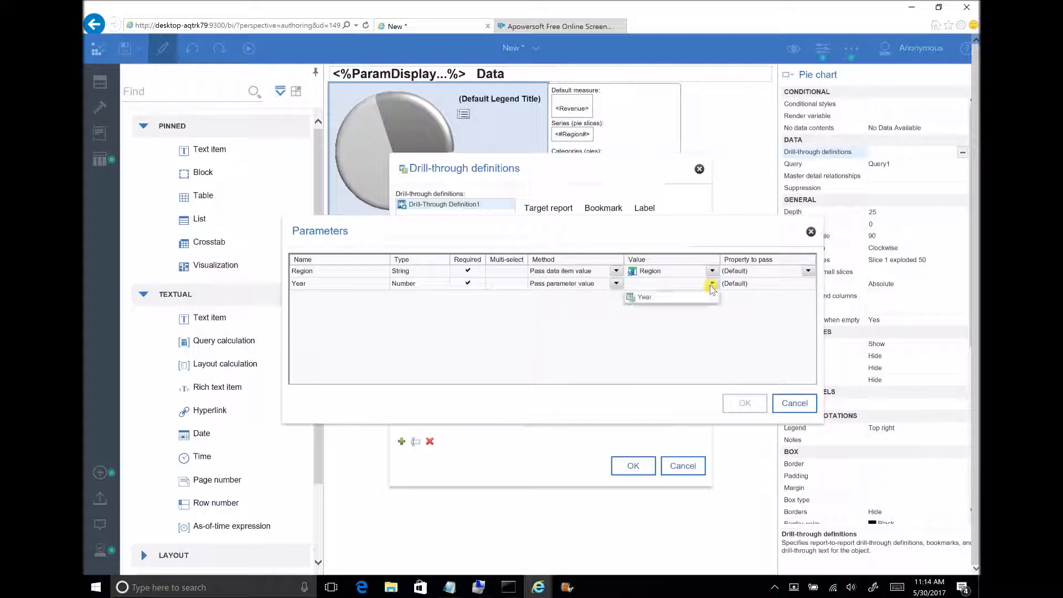
click(686, 301)
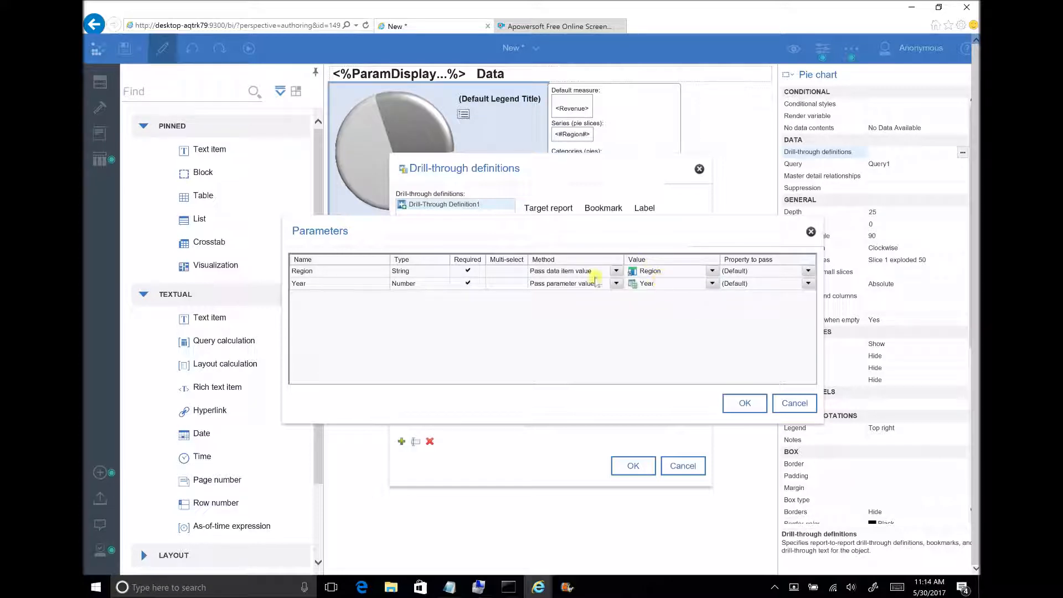
click(747, 404)
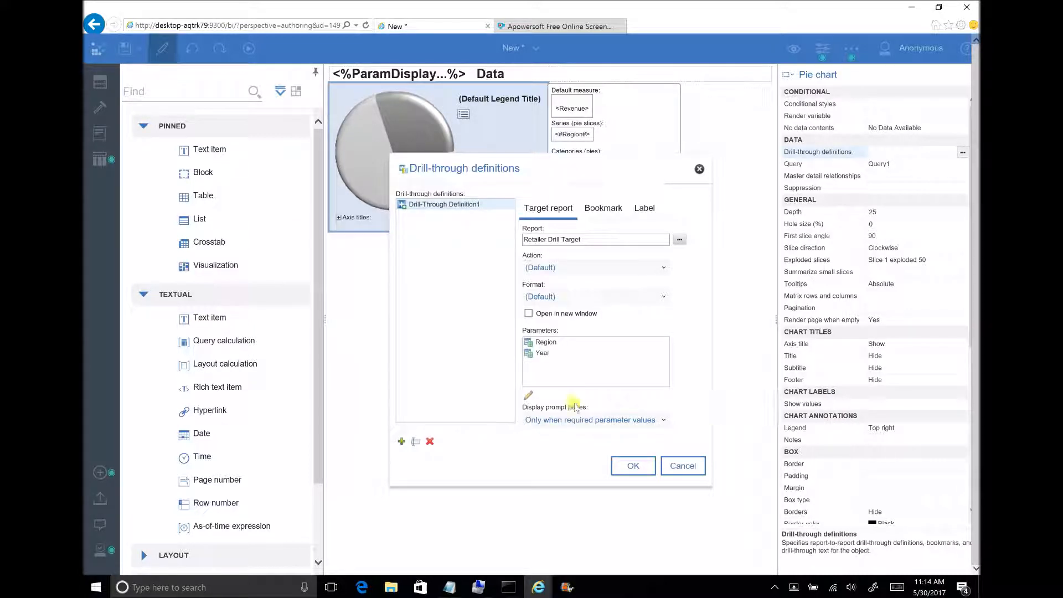
click(633, 465)
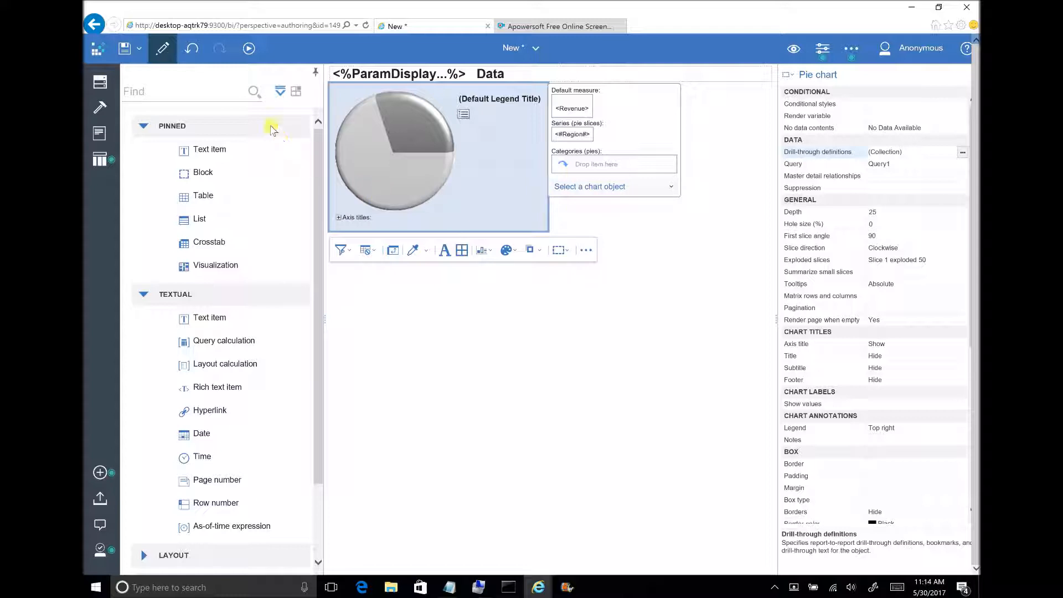
Run the report in HTML format.
click(249, 50)
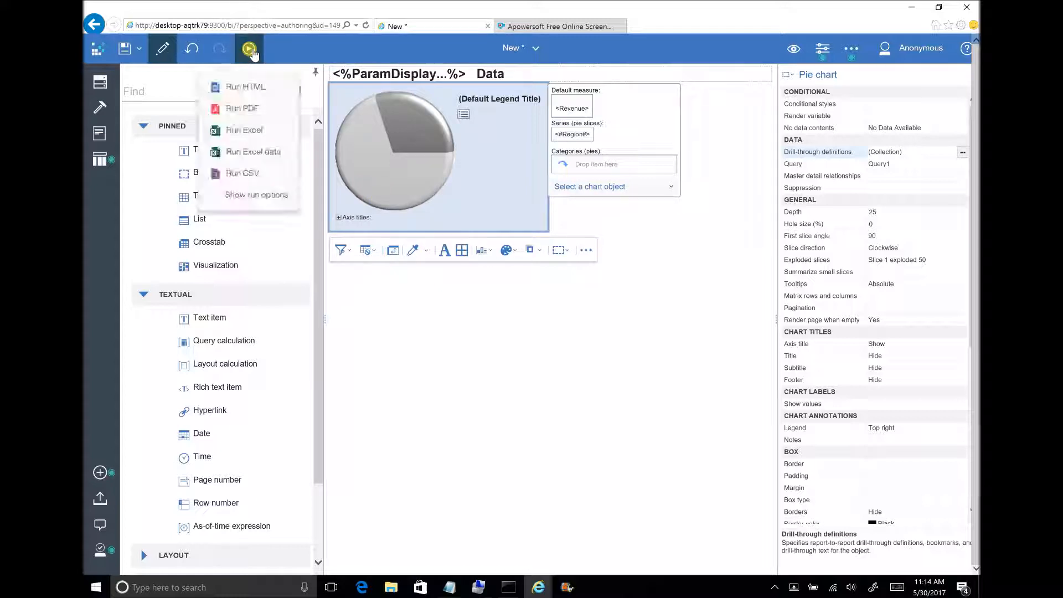
click(237, 87)
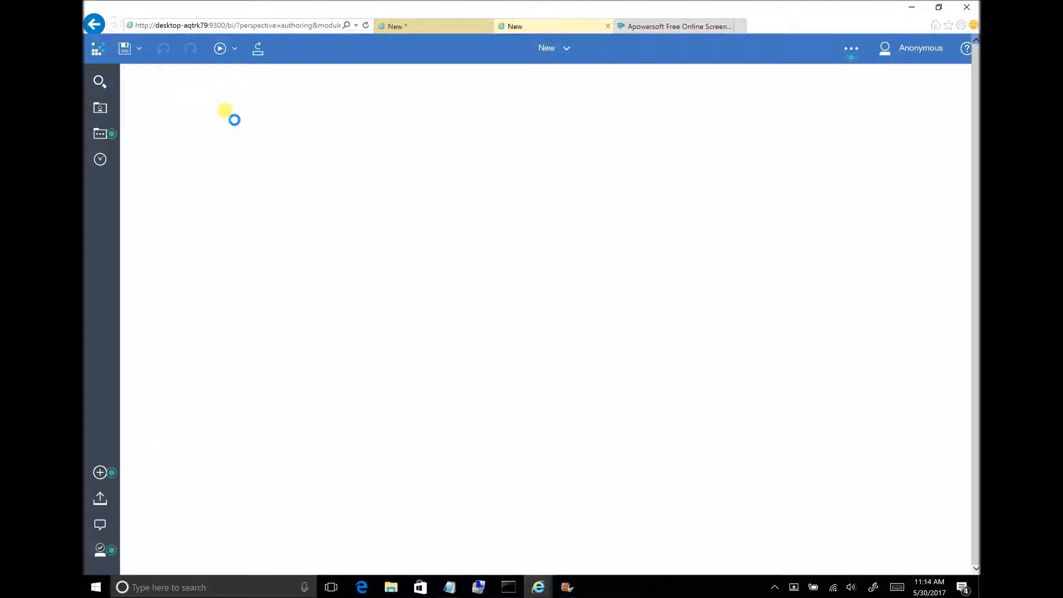
Enter 2012 for the Year prompt and display the pie chart report.
click(147, 115)
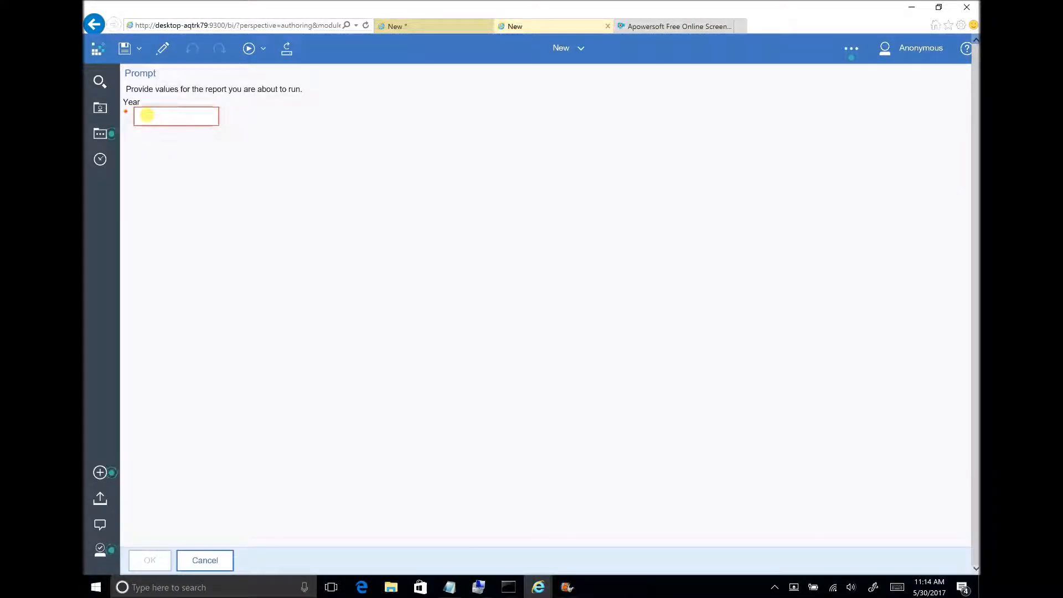
text(2012)
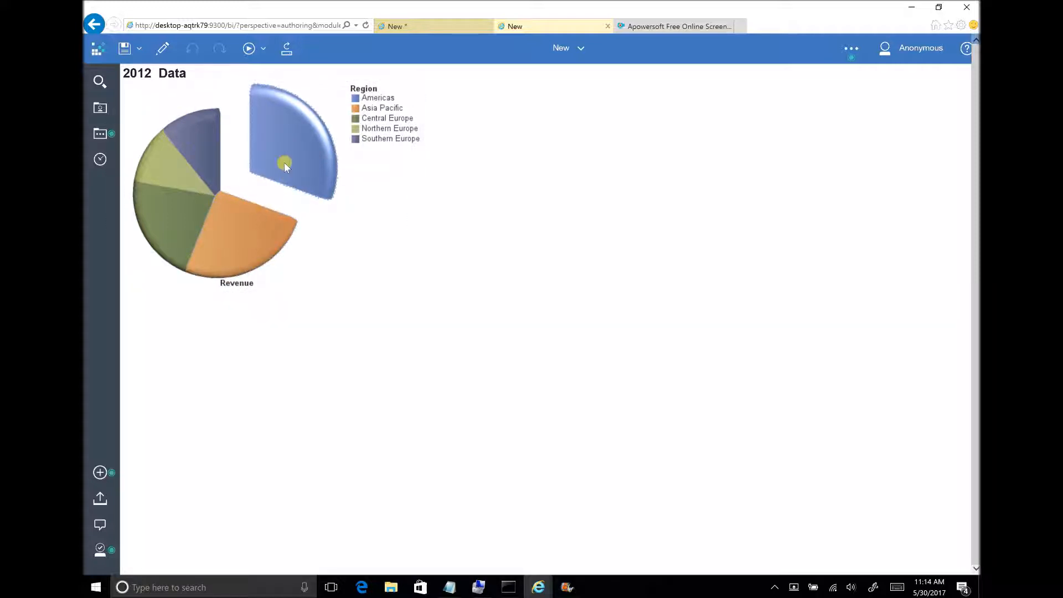
Drill through from the Americas slice and check the region heading and Year column in the target report.
mouse_move(289, 152)
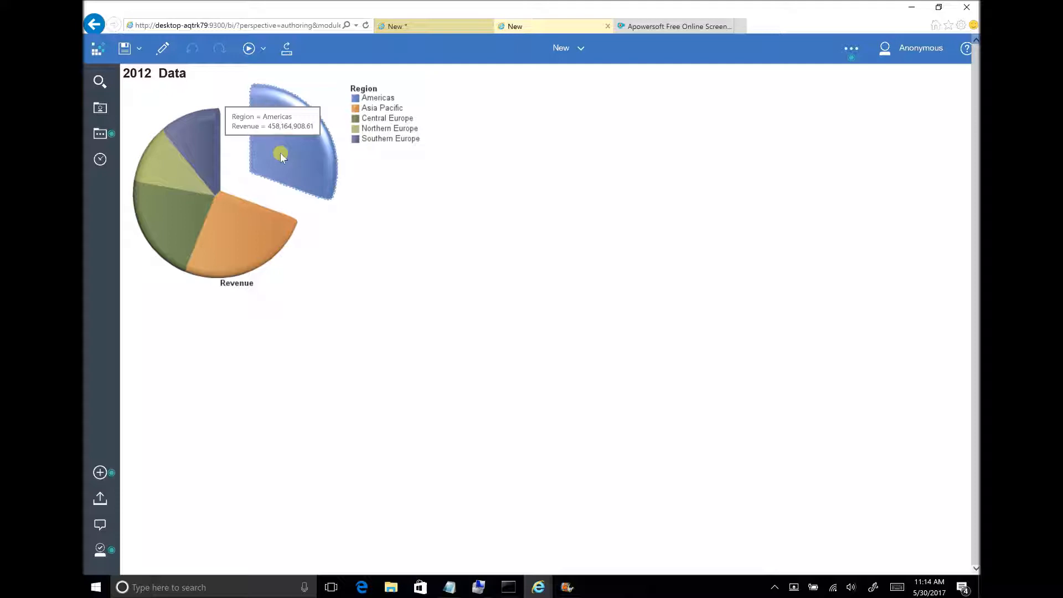
click(294, 152)
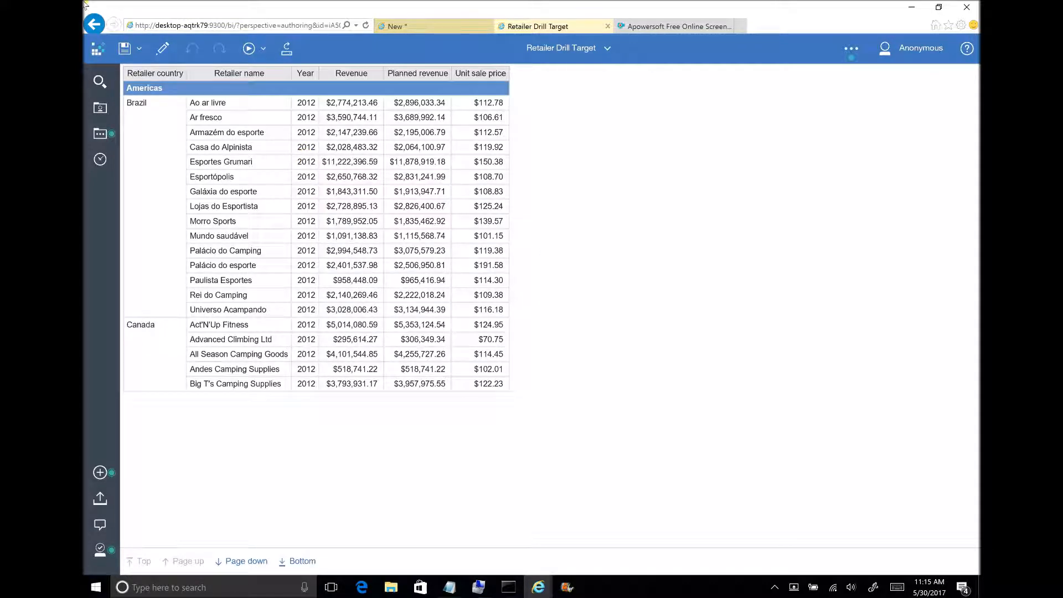
click(139, 90)
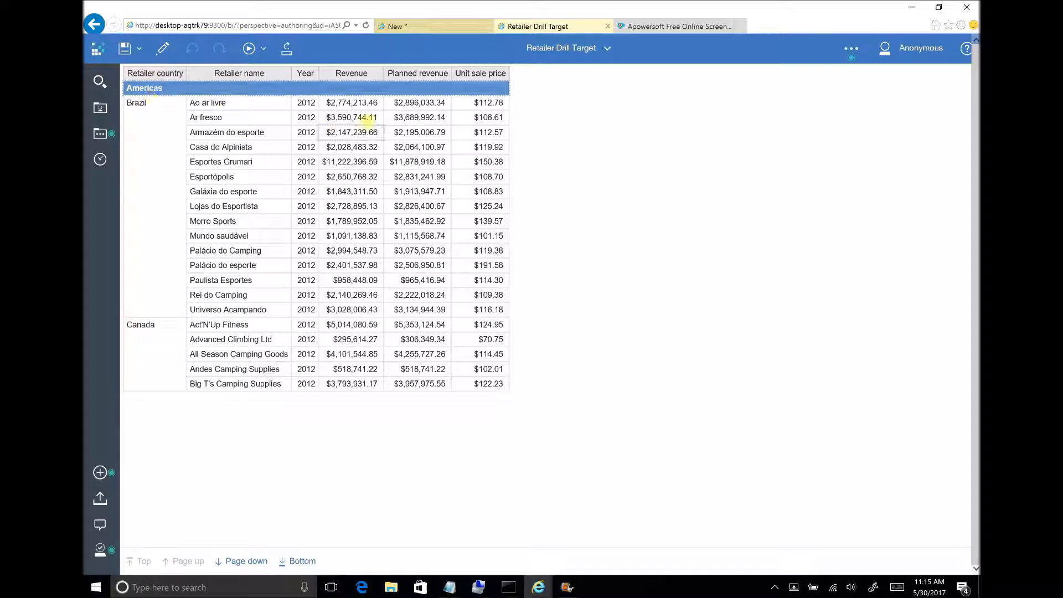
click(304, 103)
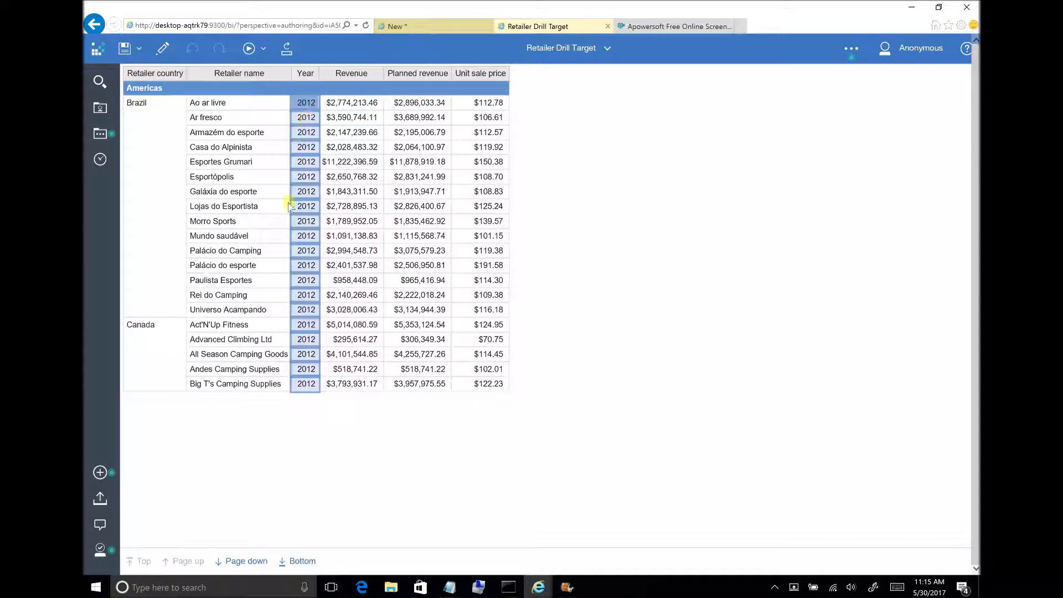